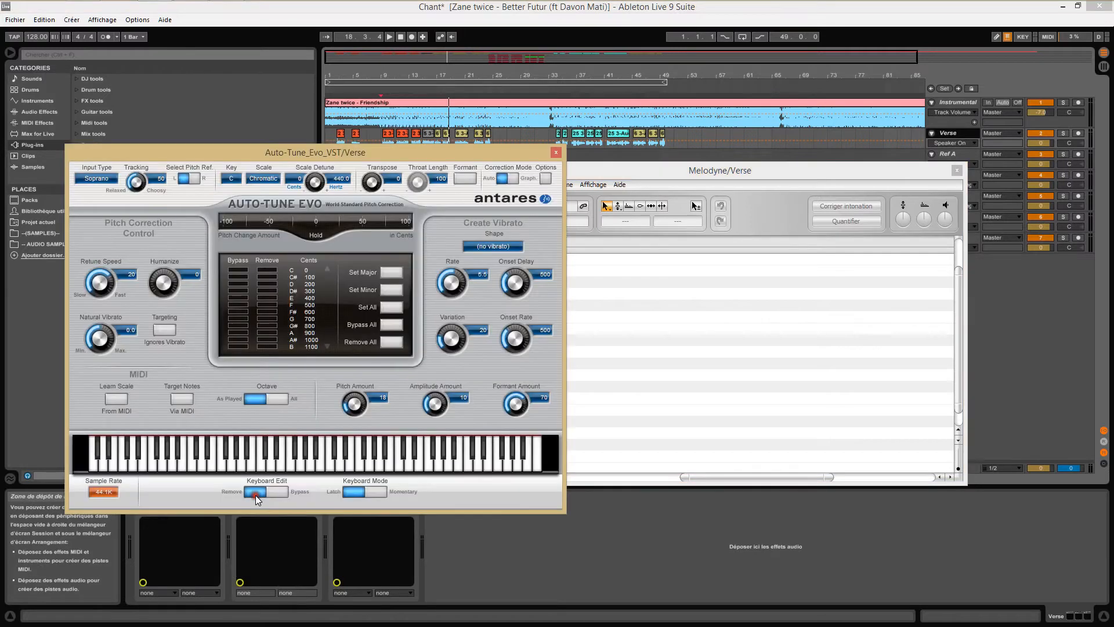
Step: Move the Auto-Tune Evo window clear of the device chain and turn off the Auto-Tune and Melodyne devices
{"action": "left_click_drag", "start_coordinate": [378, 156], "coordinate": [784, 193]}
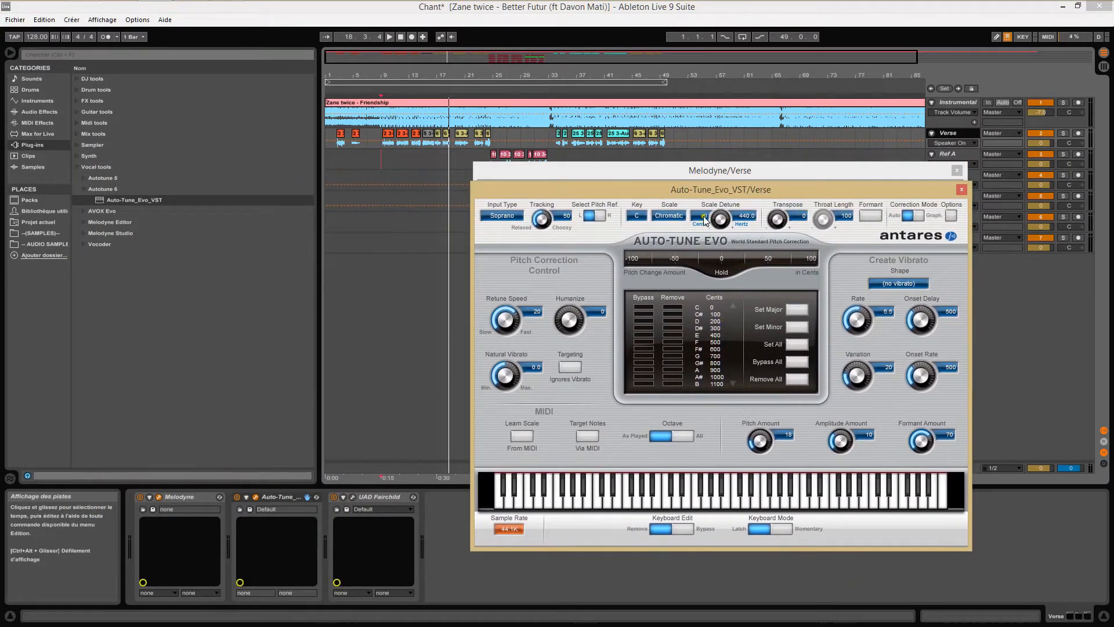
{"action": "left_click_drag", "start_coordinate": [709, 189], "coordinate": [740, 203]}
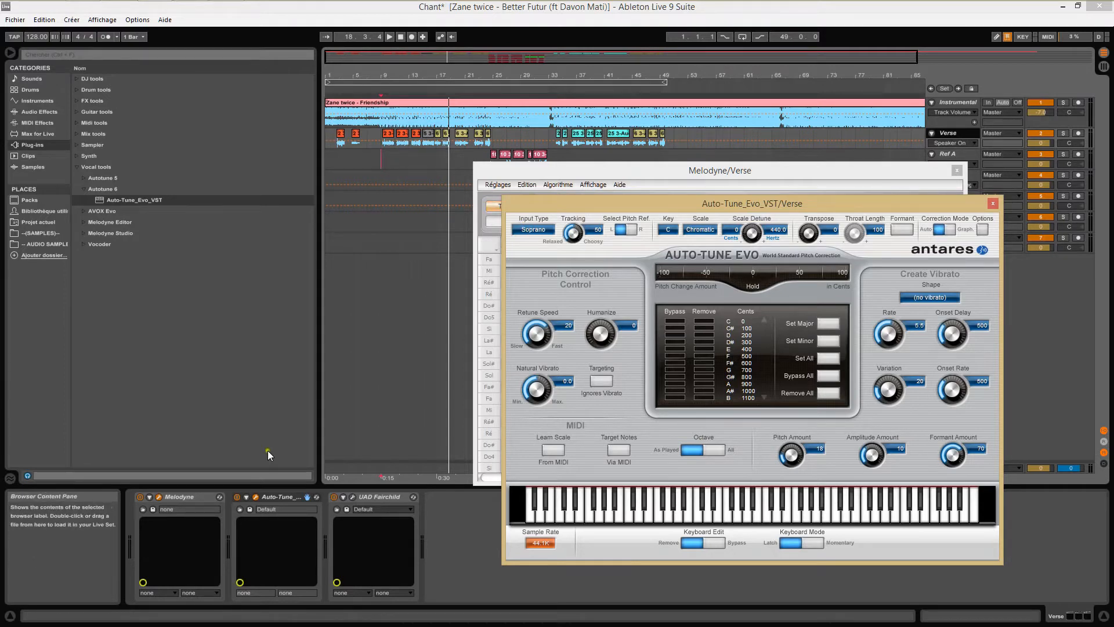
{"action": "left_click", "coordinate": [236, 497]}
{"action": "left_click", "coordinate": [140, 497]}
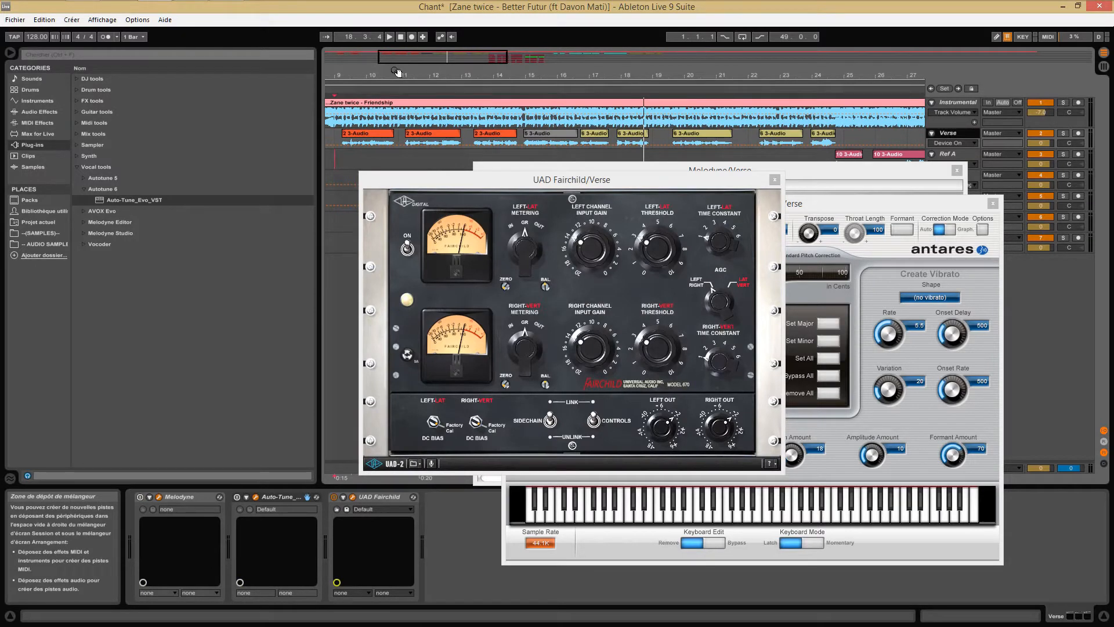
Step: Play the uncorrected Verse vocal from bar 9 and return the insert marker to bar 9
{"action": "left_click_drag", "start_coordinate": [396, 71], "coordinate": [445, 71]}
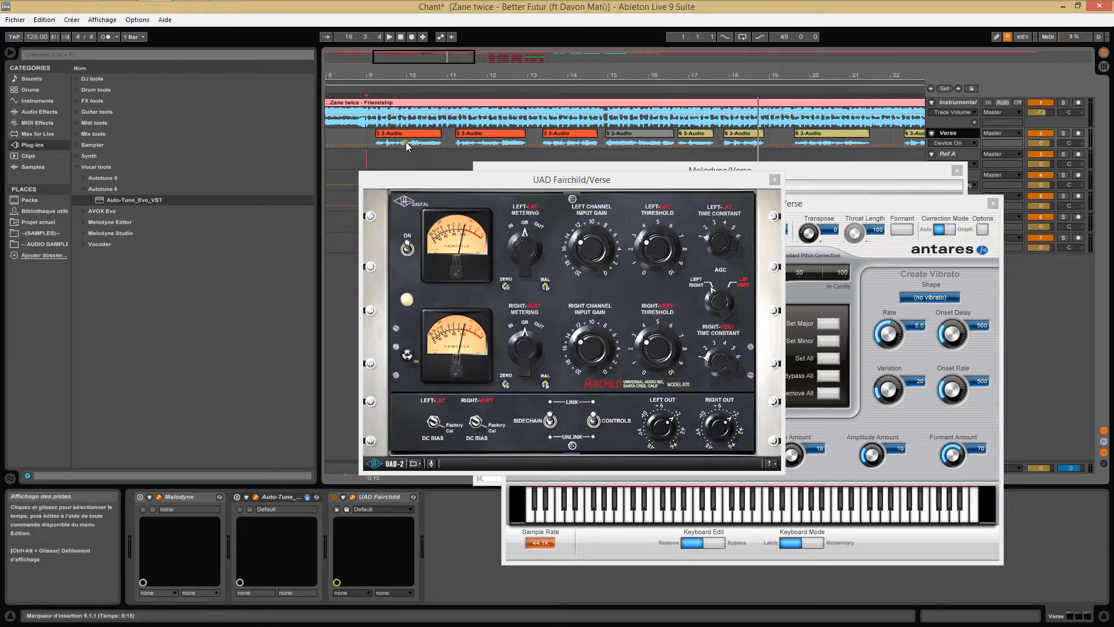
{"action": "key", "text": "space"}
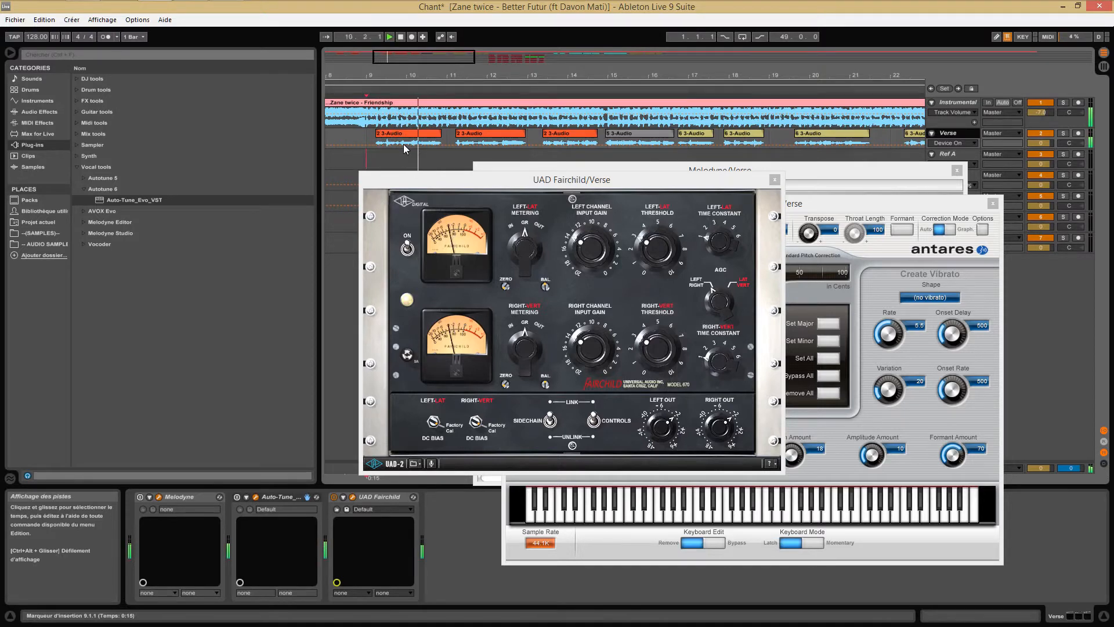
{"action": "left_click", "coordinate": [739, 171]}
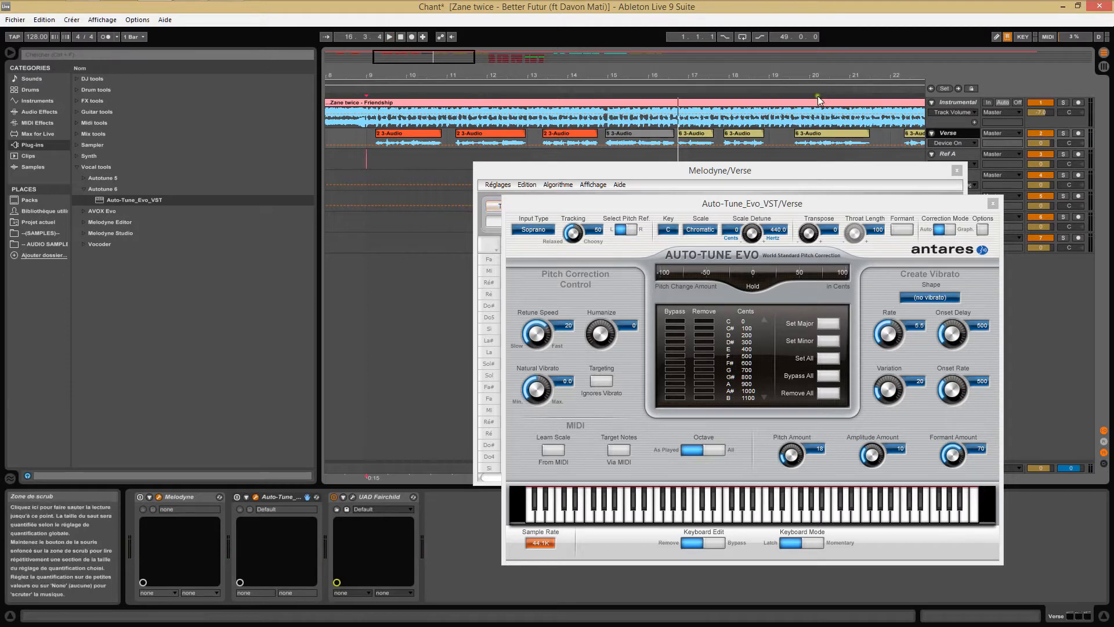
{"action": "left_click", "coordinate": [364, 135]}
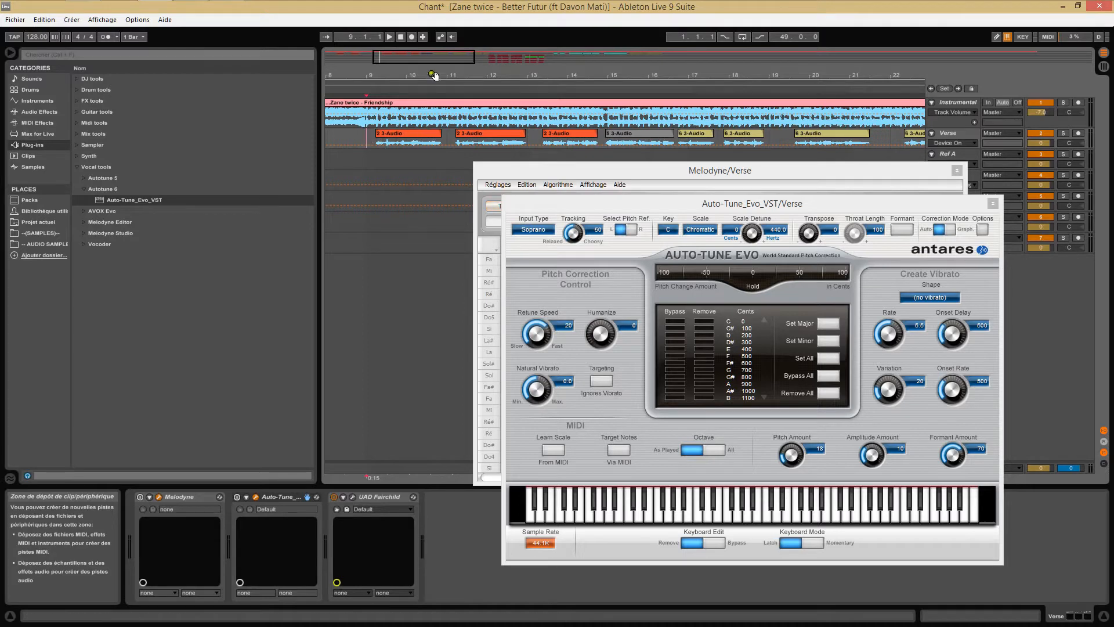
Step: Set Auto-Tune Evo's key to B and its scale to Major
{"action": "left_click_drag", "start_coordinate": [435, 70], "coordinate": [382, 64]}
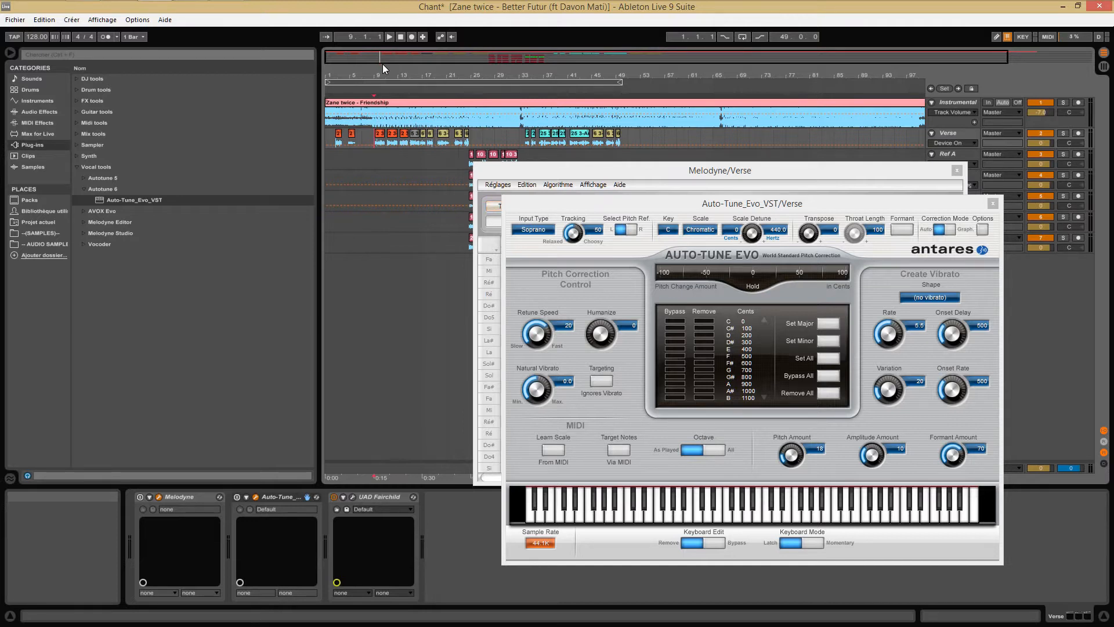
{"action": "left_click_drag", "start_coordinate": [378, 77], "coordinate": [377, 75]}
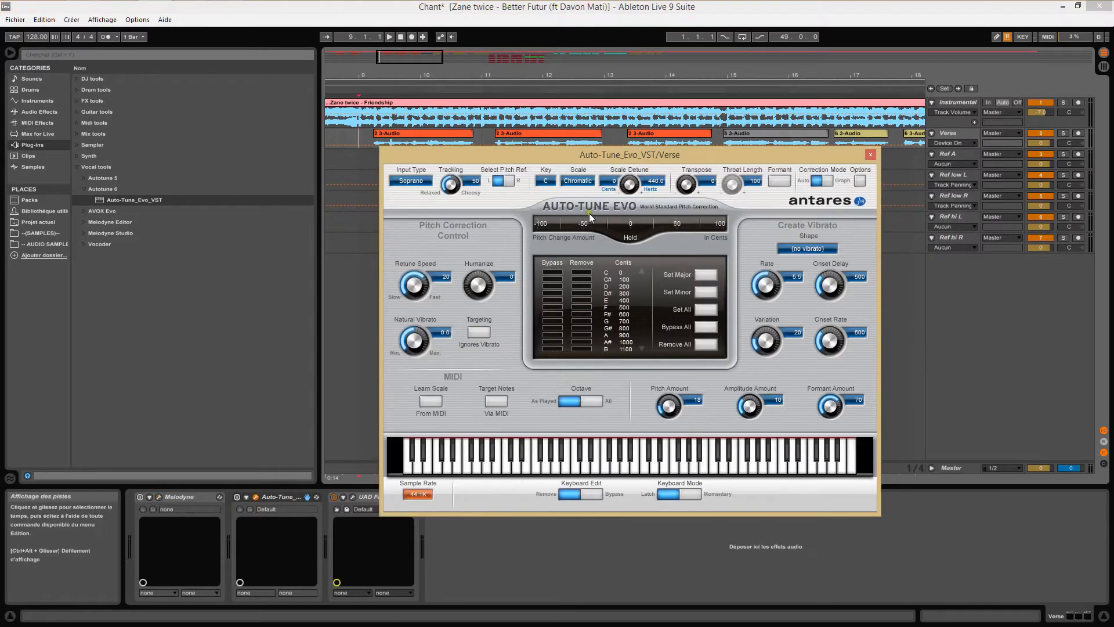
{"action": "left_click", "coordinate": [543, 182]}
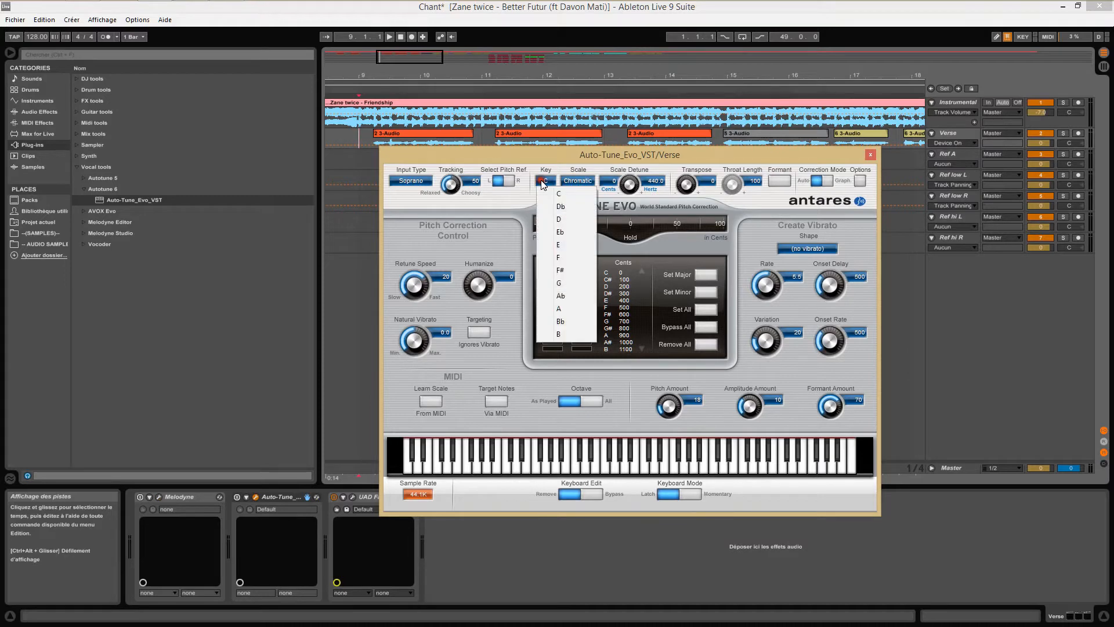
{"action": "left_click", "coordinate": [573, 333]}
{"action": "left_click", "coordinate": [574, 182]}
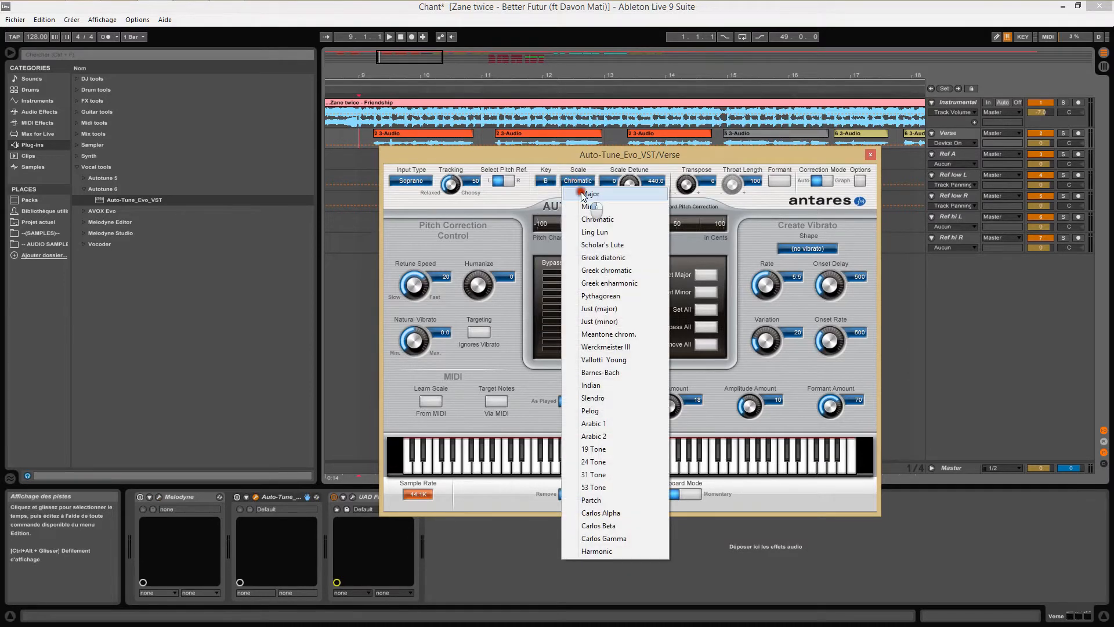
{"action": "left_click", "coordinate": [580, 193]}
{"action": "left_click_drag", "start_coordinate": [673, 153], "coordinate": [796, 170]}
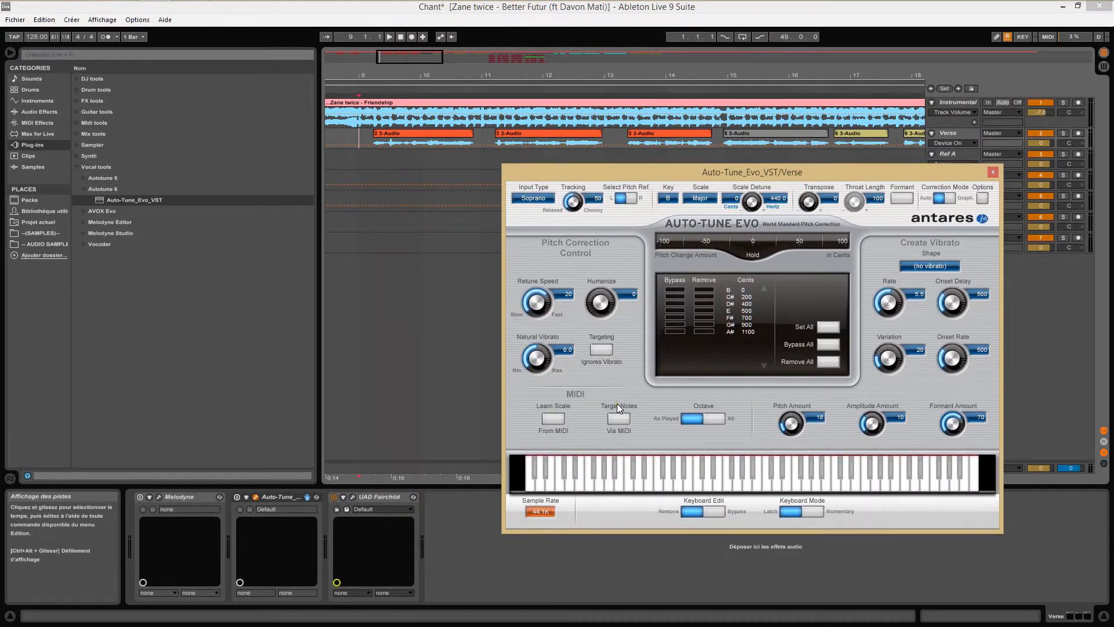
Step: Set Auto-Tune Evo's Humanize to 100 and its Retune Speed to 20
{"action": "left_click_drag", "start_coordinate": [601, 311], "coordinate": [604, 318]}
{"action": "left_click_drag", "start_coordinate": [528, 312], "coordinate": [537, 364]}
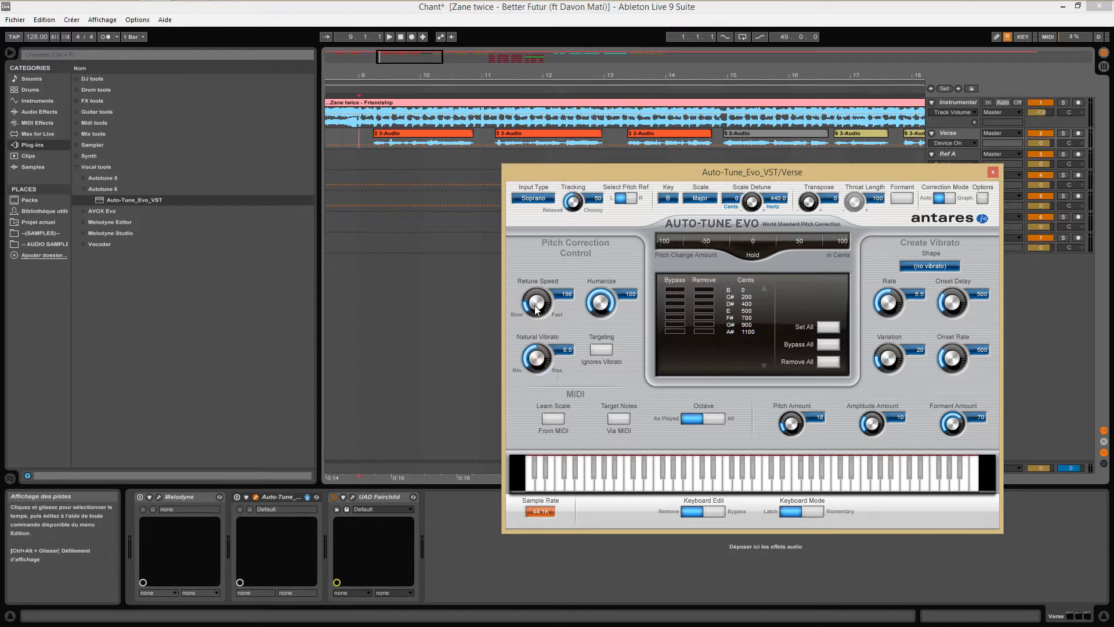
{"action": "left_click_drag", "start_coordinate": [531, 305], "coordinate": [547, 272]}
{"action": "left_click_drag", "start_coordinate": [565, 244], "coordinate": [565, 244]}
Step: Set Auto-Tune Evo's input type to Alto/Tenor and audition the verse from bar 9
{"action": "left_click", "coordinate": [540, 199]}
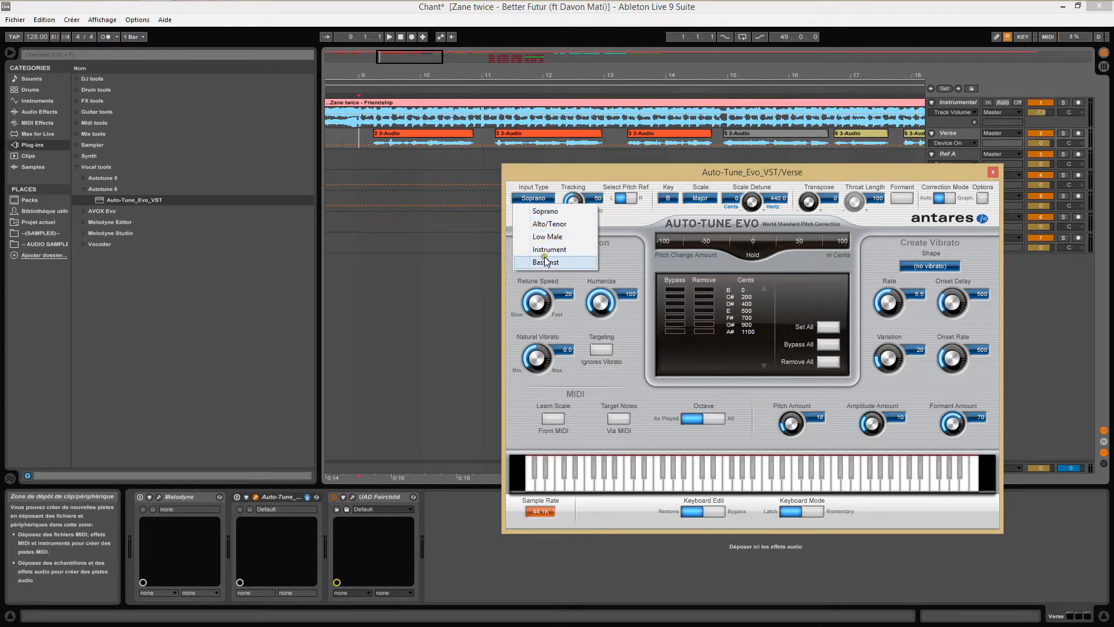
{"action": "left_click", "coordinate": [548, 225]}
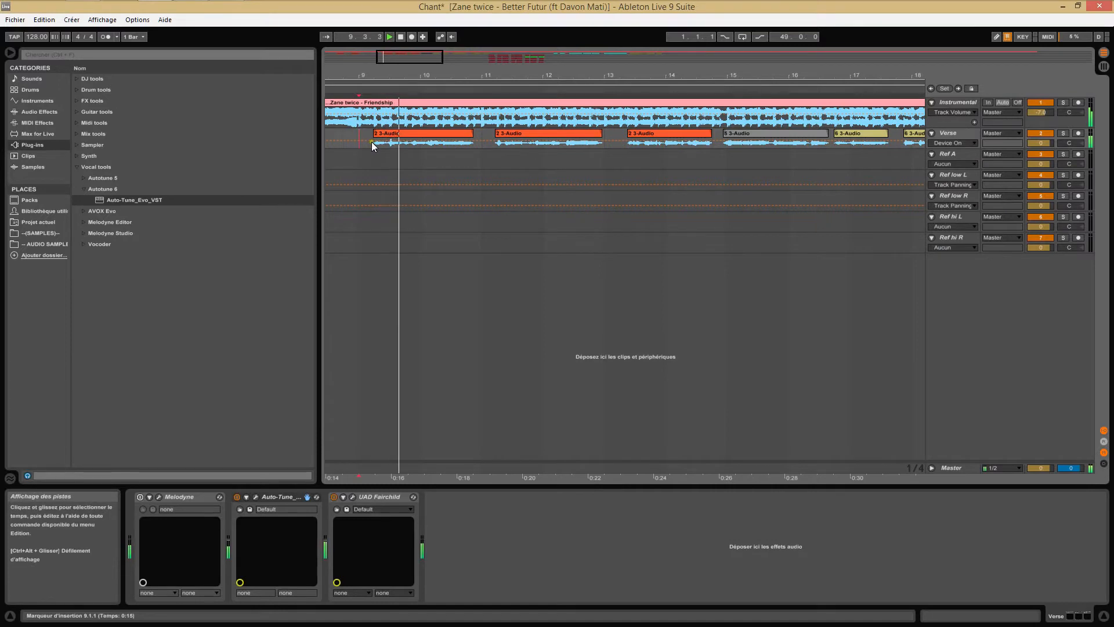
{"action": "left_click", "coordinate": [255, 497]}
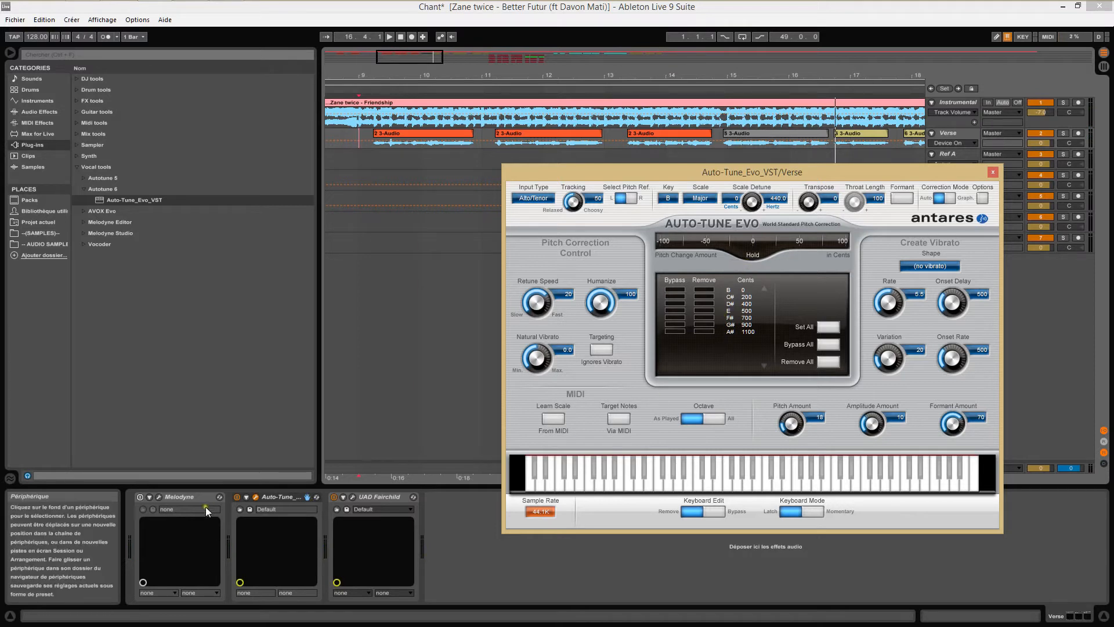
Step: Turn on Melodyne on the Verse track, open its editor and place the insert marker at bar 9
{"action": "left_click", "coordinate": [140, 497]}
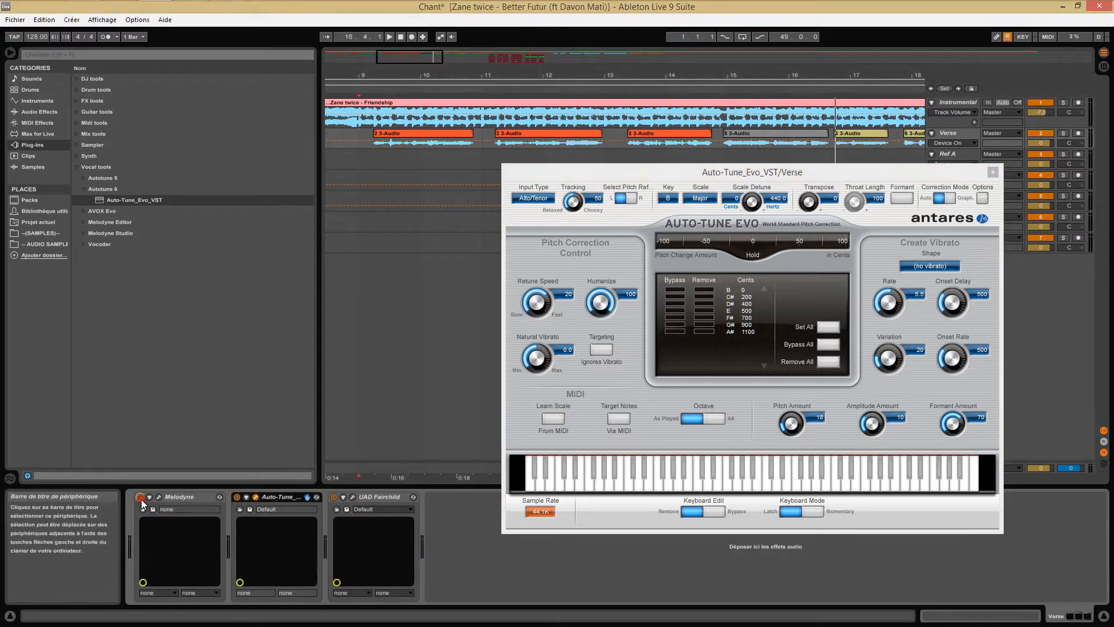
{"action": "left_click", "coordinate": [158, 497]}
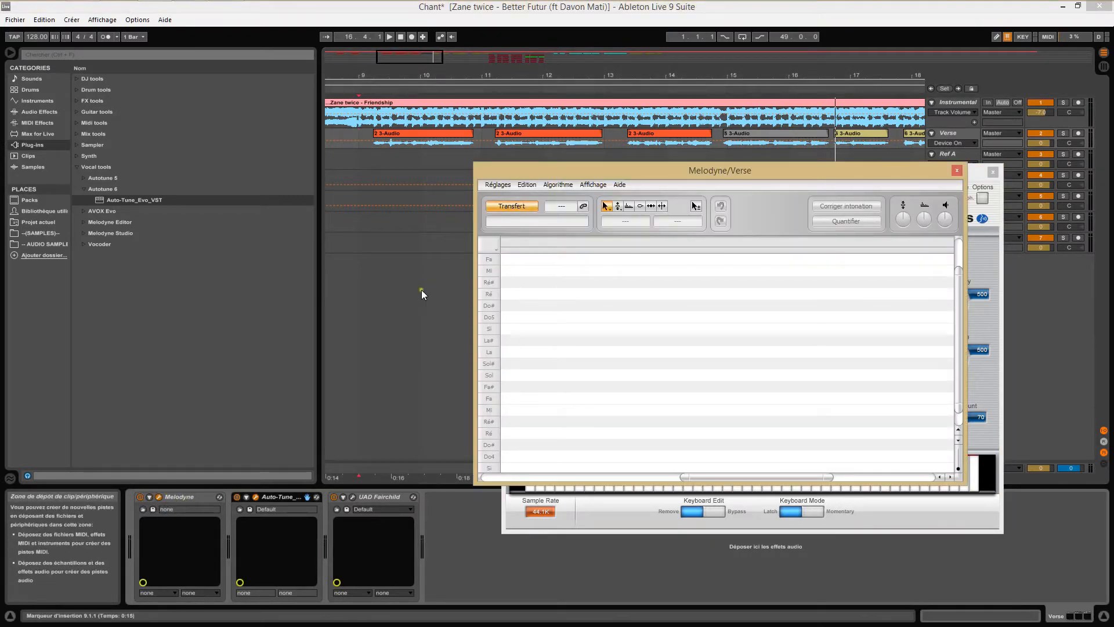
{"action": "left_click", "coordinate": [360, 133]}
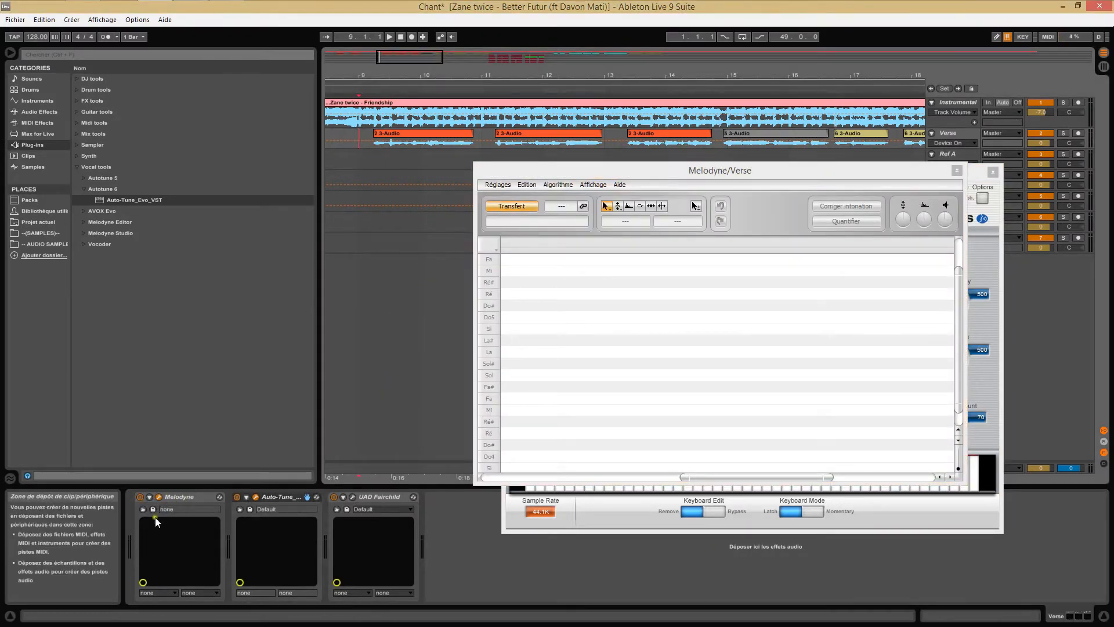
Step: Transfer the verse vocal into Melodyne by playing the song from bar 9 to about bar 17
{"action": "left_click", "coordinate": [509, 213]}
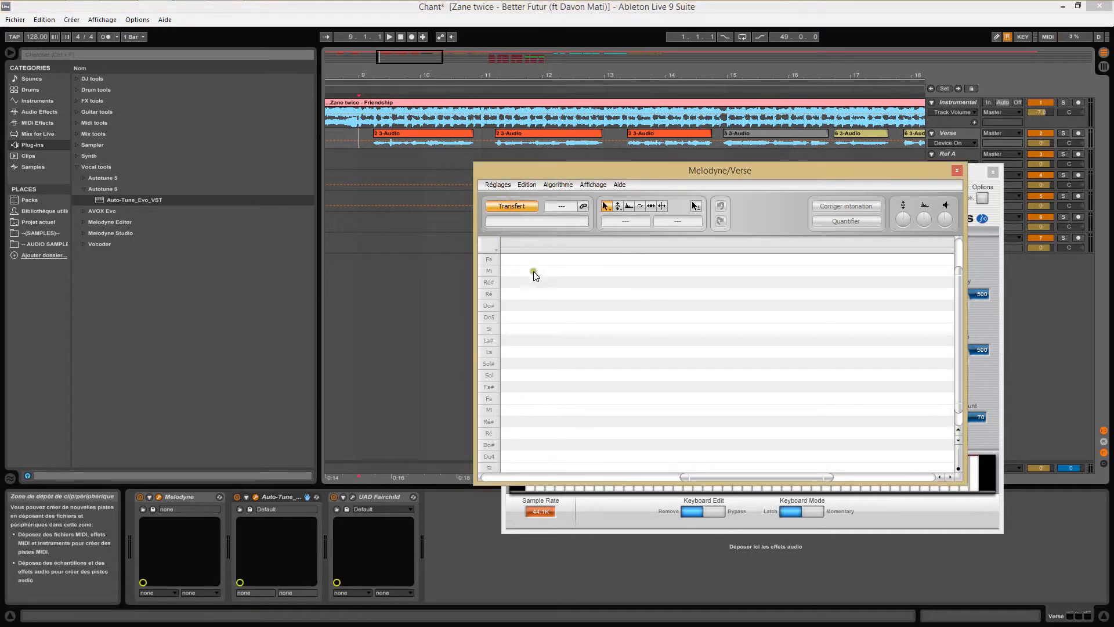
{"action": "left_click", "coordinate": [388, 37]}
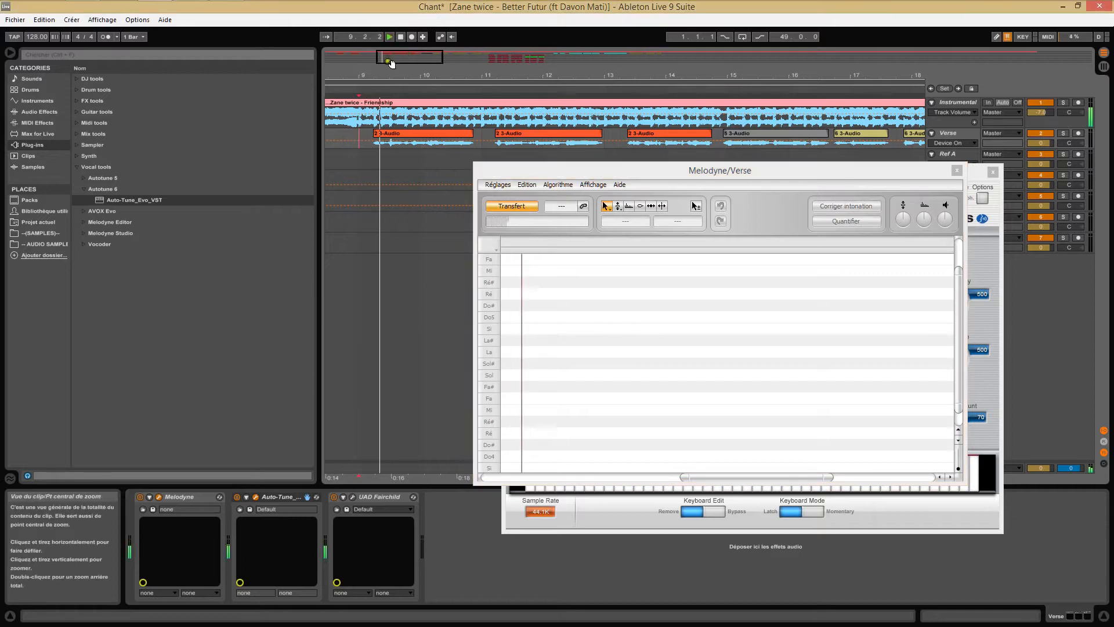
{"action": "left_click_drag", "start_coordinate": [394, 75], "coordinate": [400, 74]}
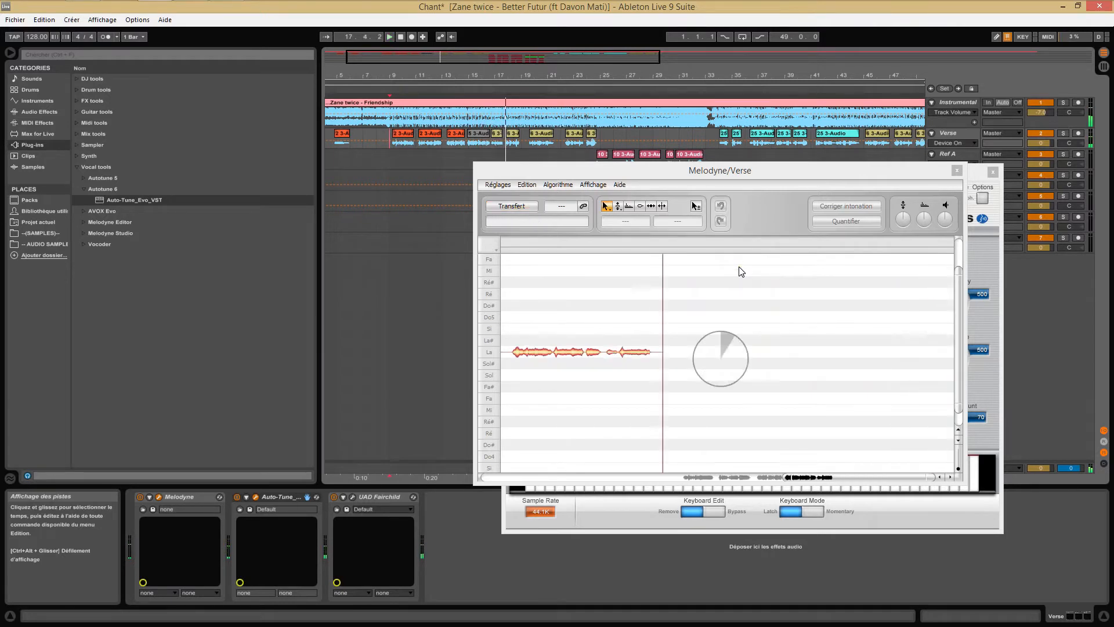
{"action": "left_click_drag", "start_coordinate": [805, 477], "coordinate": [670, 489]}
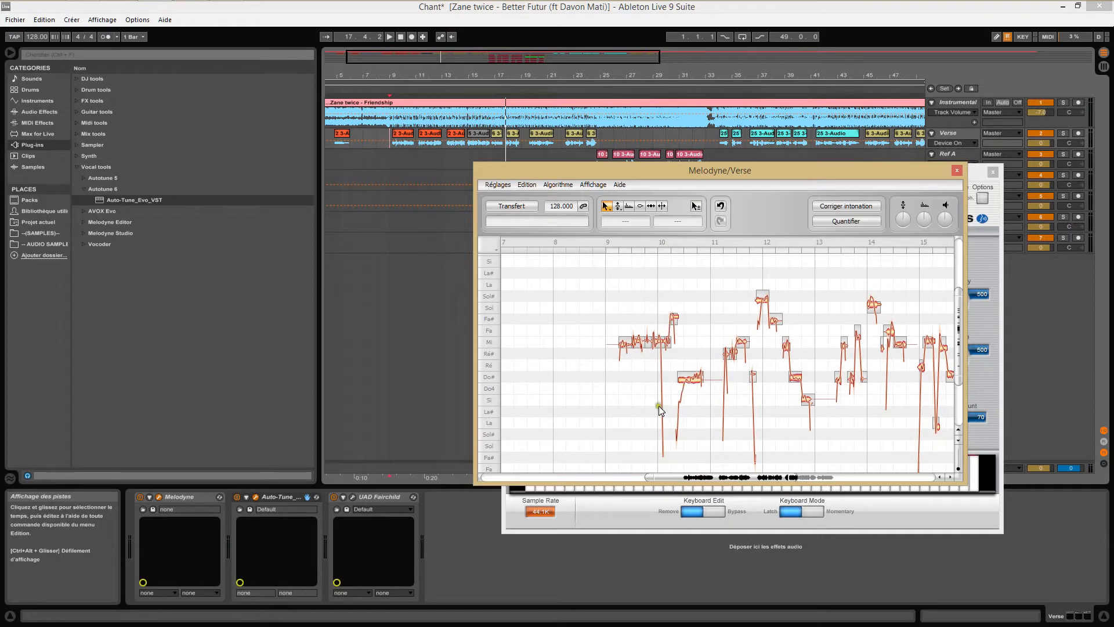
Step: Try raising the first note after bar 9 to Sol# 4 with Melodyne's main tool, audition it, and return it to Mi
{"action": "right_click", "coordinate": [621, 384]}
{"action": "left_click", "coordinate": [621, 385]}
{"action": "right_click", "coordinate": [615, 291]}
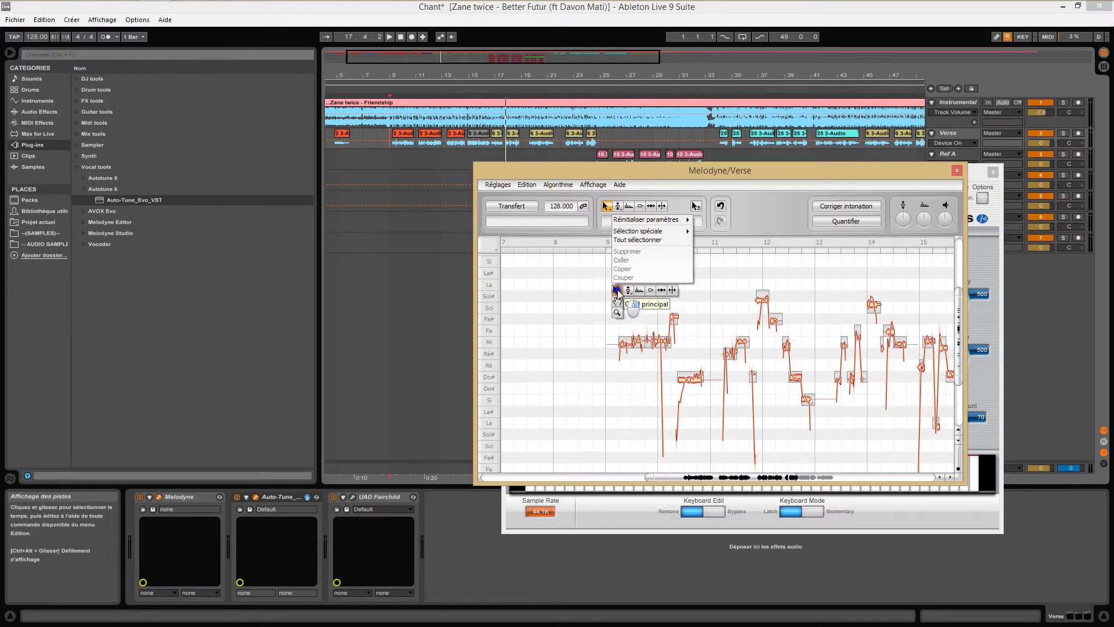
{"action": "left_click", "coordinate": [617, 290]}
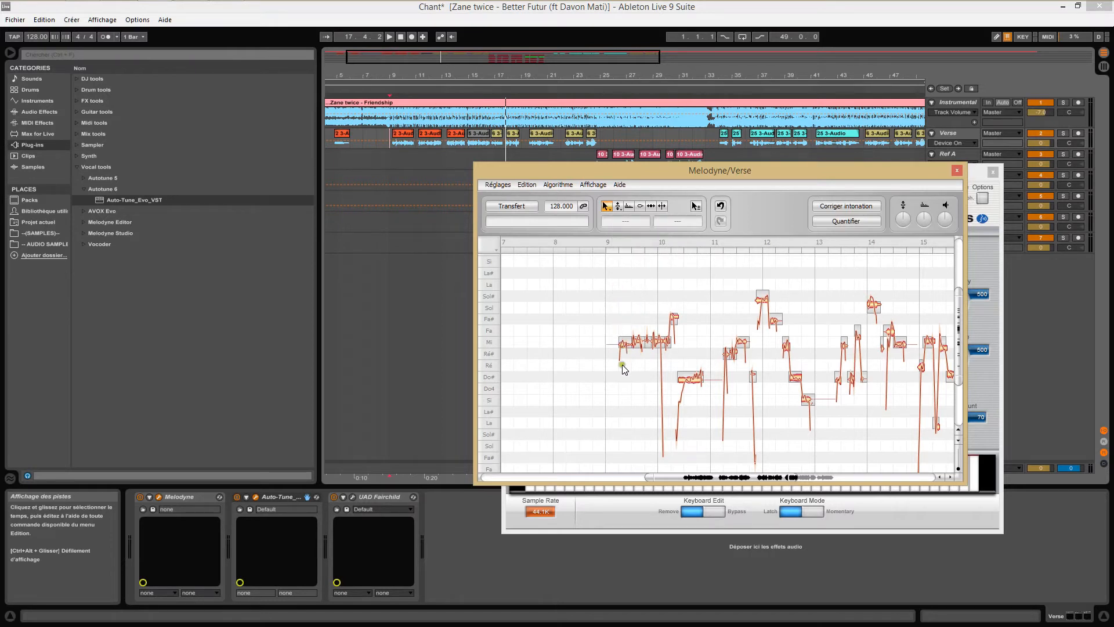
{"action": "left_click", "coordinate": [622, 344]}
{"action": "left_click_drag", "start_coordinate": [629, 332], "coordinate": [626, 300]}
{"action": "key", "text": "space"}
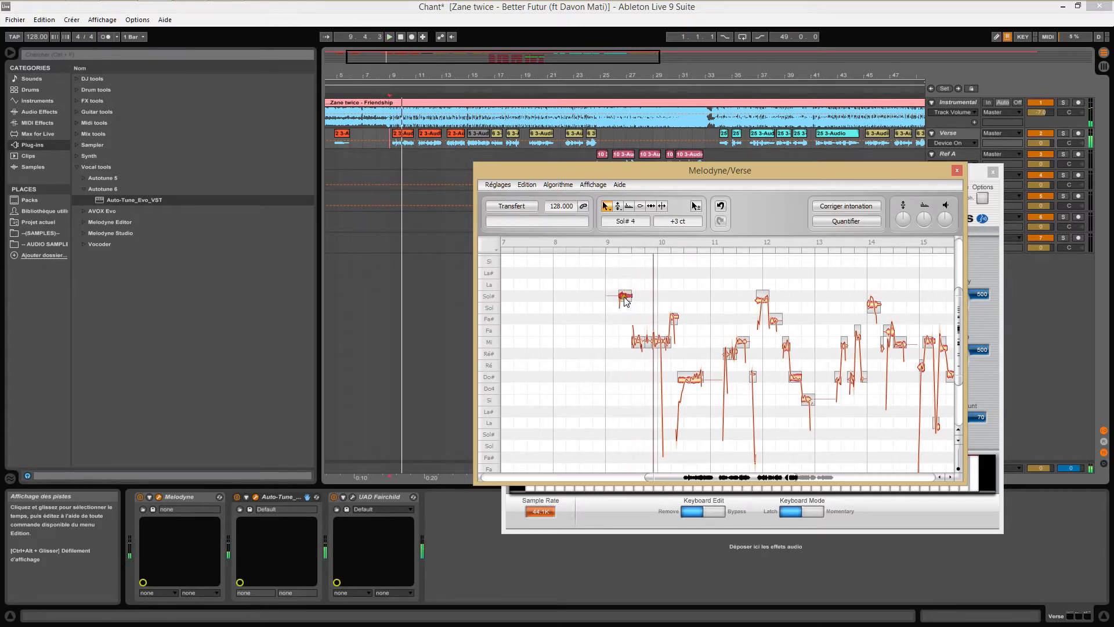
{"action": "left_click_drag", "start_coordinate": [625, 299], "coordinate": [624, 343]}
Step: Flatten the pitch drift of the long Do# 4 note between bars 10 and 11, and switch back to the main tool
{"action": "left_click", "coordinate": [673, 320]}
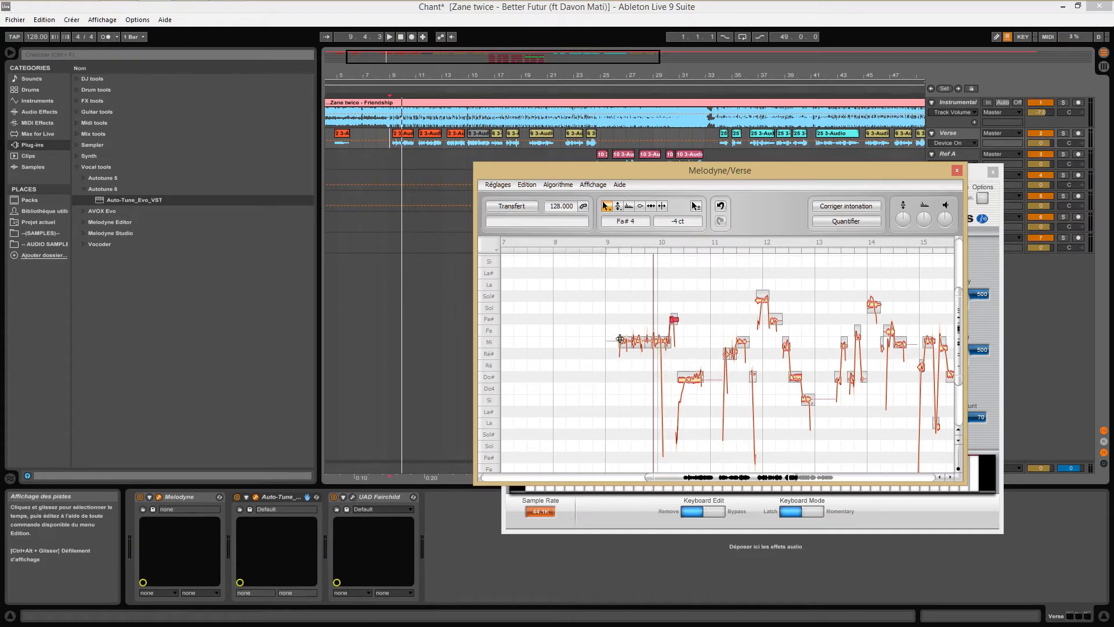
{"action": "left_click", "coordinate": [693, 381]}
{"action": "right_click", "coordinate": [687, 404]}
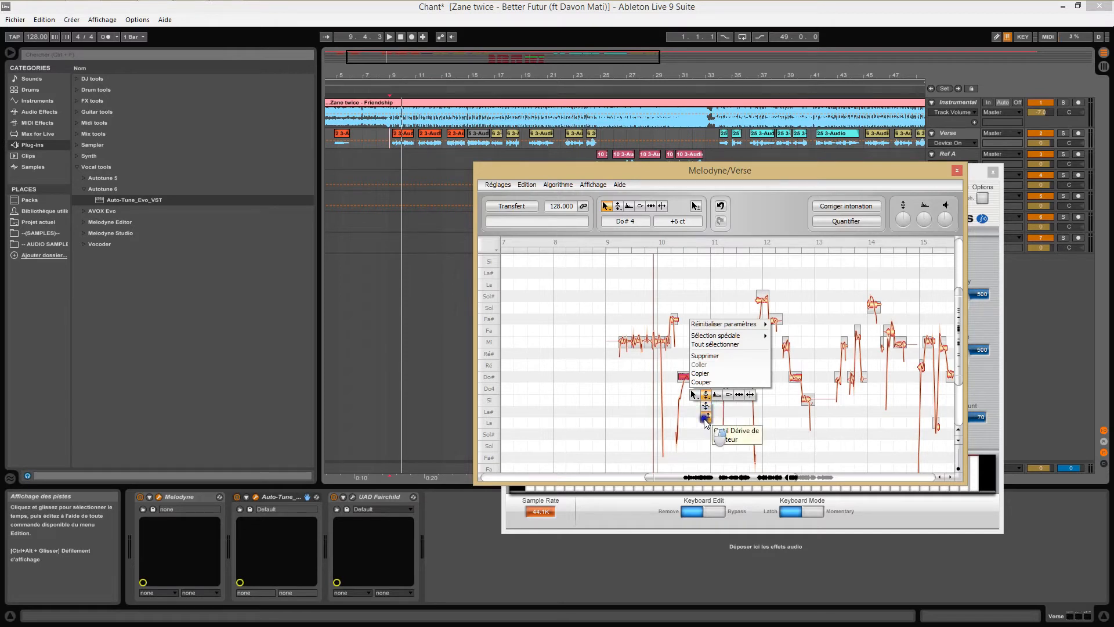
{"action": "right_click", "coordinate": [704, 419]}
{"action": "left_click_drag", "start_coordinate": [695, 375], "coordinate": [697, 445]}
{"action": "right_click", "coordinate": [687, 402]}
{"action": "left_click", "coordinate": [684, 402]}
{"action": "left_click", "coordinate": [695, 378]}
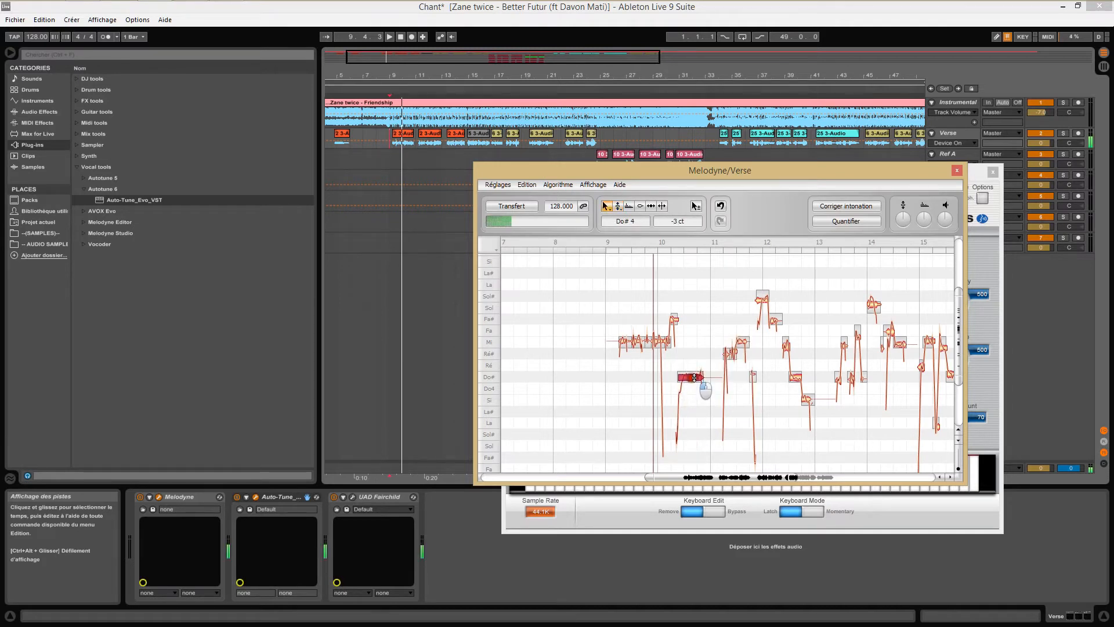
Step: Play the corrected phrase from bar 9 to bar 11 and close the Melodyne and Auto-Tune windows
{"action": "left_click", "coordinate": [605, 363]}
{"action": "key", "text": "space"}
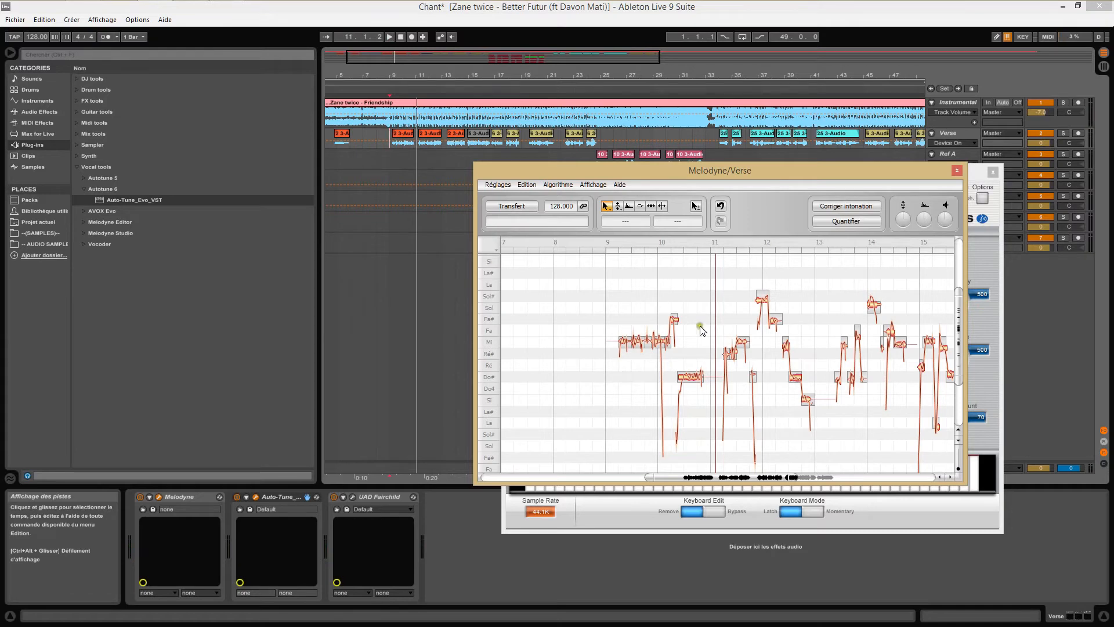
{"action": "left_click", "coordinate": [956, 170]}
{"action": "left_click", "coordinate": [993, 172]}
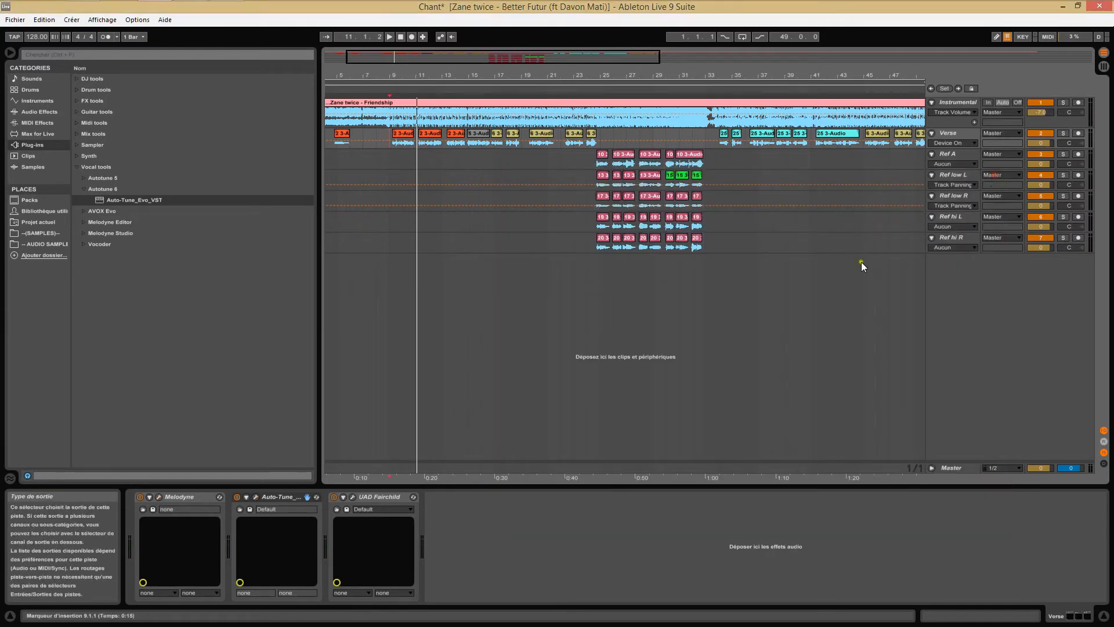
Step: Open a yellow Verse clip in the sample view and place the insert marker at 21.3.1 on the Verse track
{"action": "left_click_drag", "start_coordinate": [396, 75], "coordinate": [395, 133]}
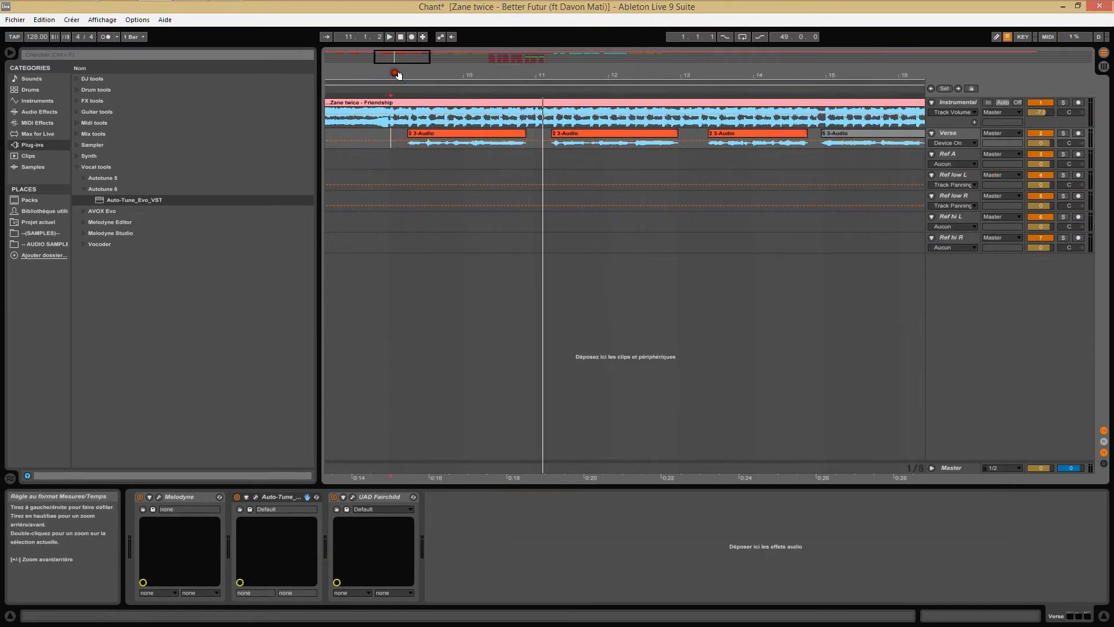
{"action": "mouse_move", "coordinate": [525, 133]}
{"action": "left_mouse_down"}
{"action": "mouse_move", "coordinate": [558, 131]}
{"action": "mouse_move", "coordinate": [525, 132]}
{"action": "left_mouse_up"}
{"action": "double_click", "coordinate": [549, 133]}
{"action": "left_click_drag", "start_coordinate": [557, 70], "coordinate": [560, 135]}
{"action": "left_click", "coordinate": [513, 143]}
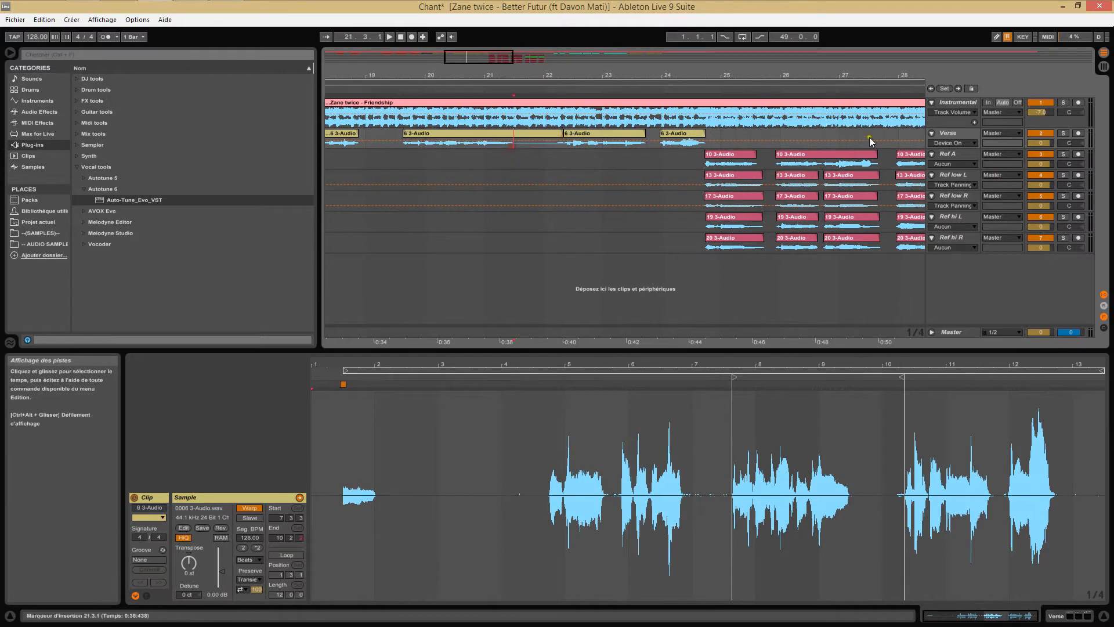
Step: Solo the Verse track and play it from 21.3.1
{"action": "left_click", "coordinate": [1064, 134]}
{"action": "key", "text": "space"}
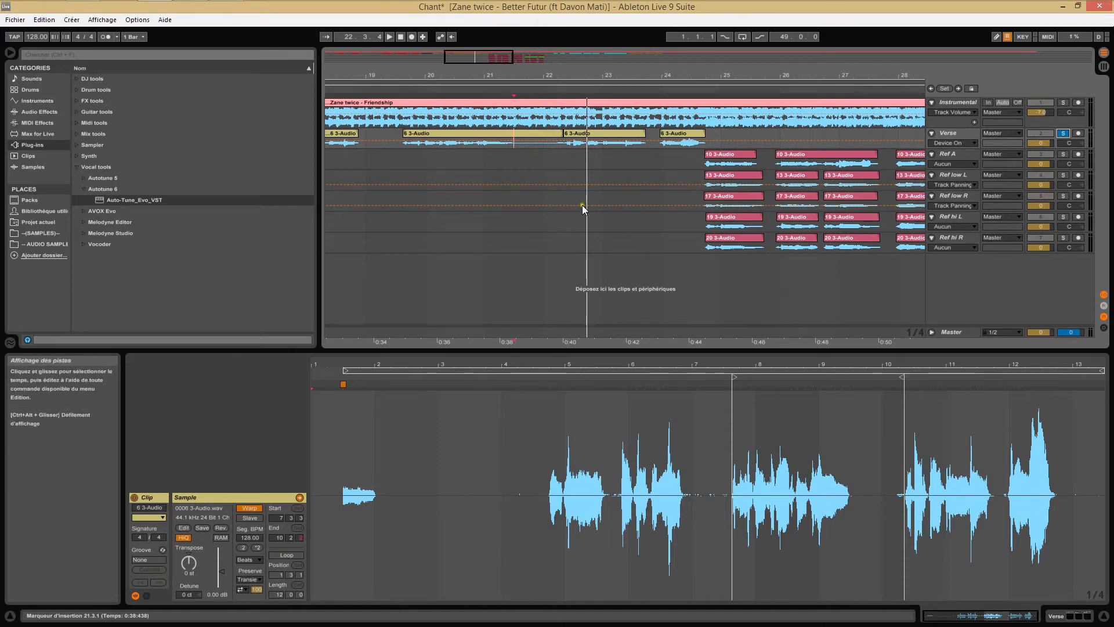
{"action": "left_click", "coordinate": [567, 142]}
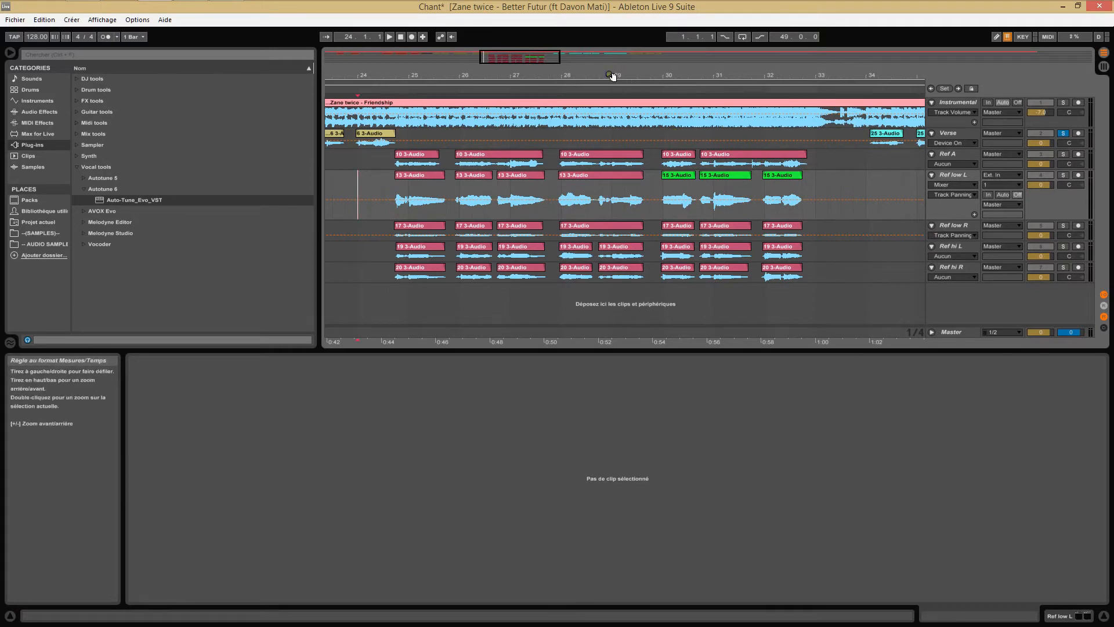
Step: Open the recent Live Set Zane twice - Better Futur (Mixage).als
{"action": "mouse_move", "coordinate": [612, 76]}
{"action": "left_mouse_down"}
{"action": "mouse_move", "coordinate": [625, 90]}
{"action": "mouse_move", "coordinate": [498, 102]}
{"action": "left_mouse_up"}
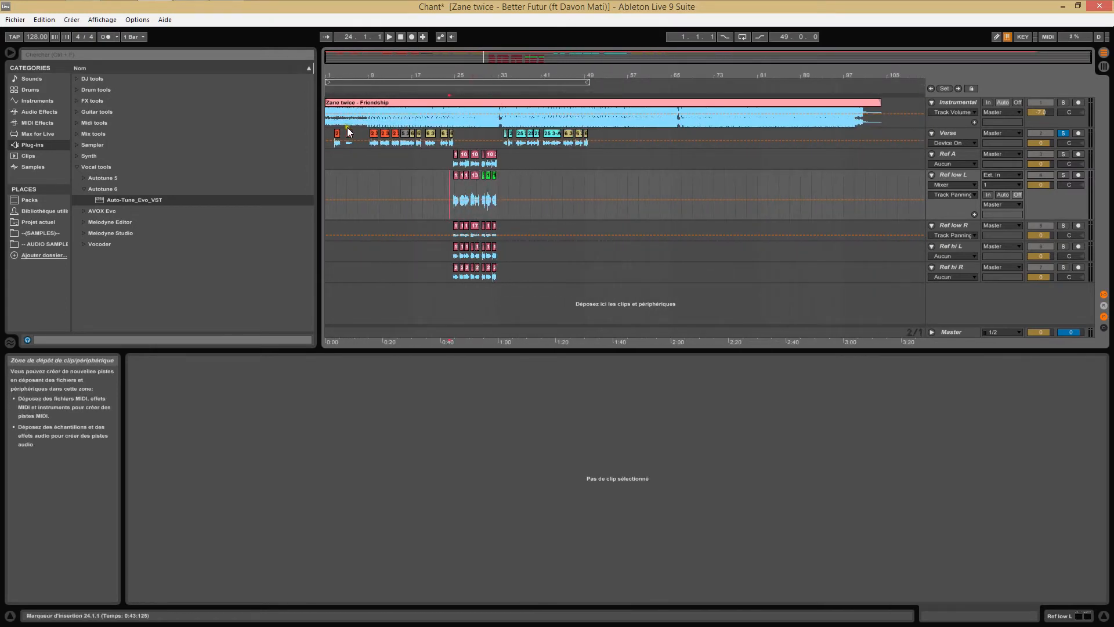
{"action": "left_click", "coordinate": [11, 22]}
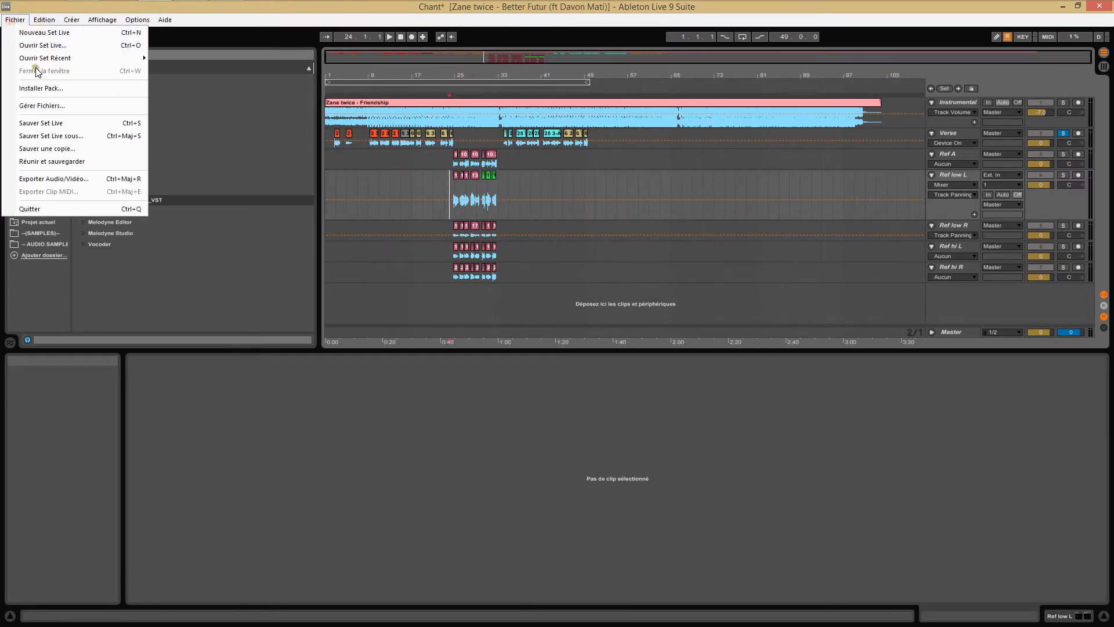
{"action": "mouse_move", "coordinate": [46, 58]}
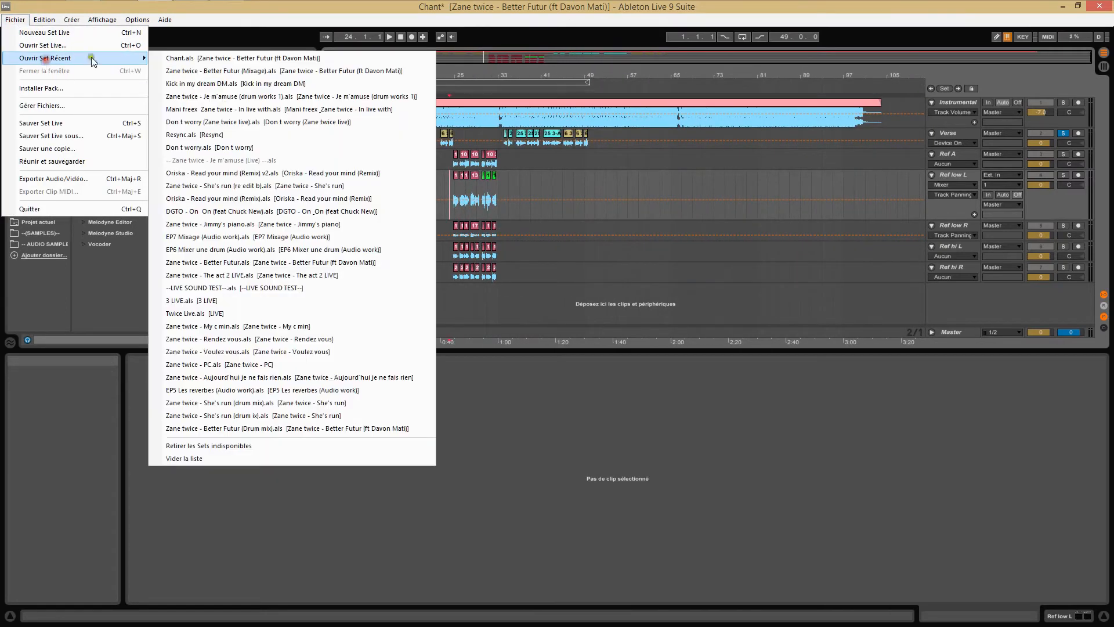
{"action": "left_click", "coordinate": [209, 74]}
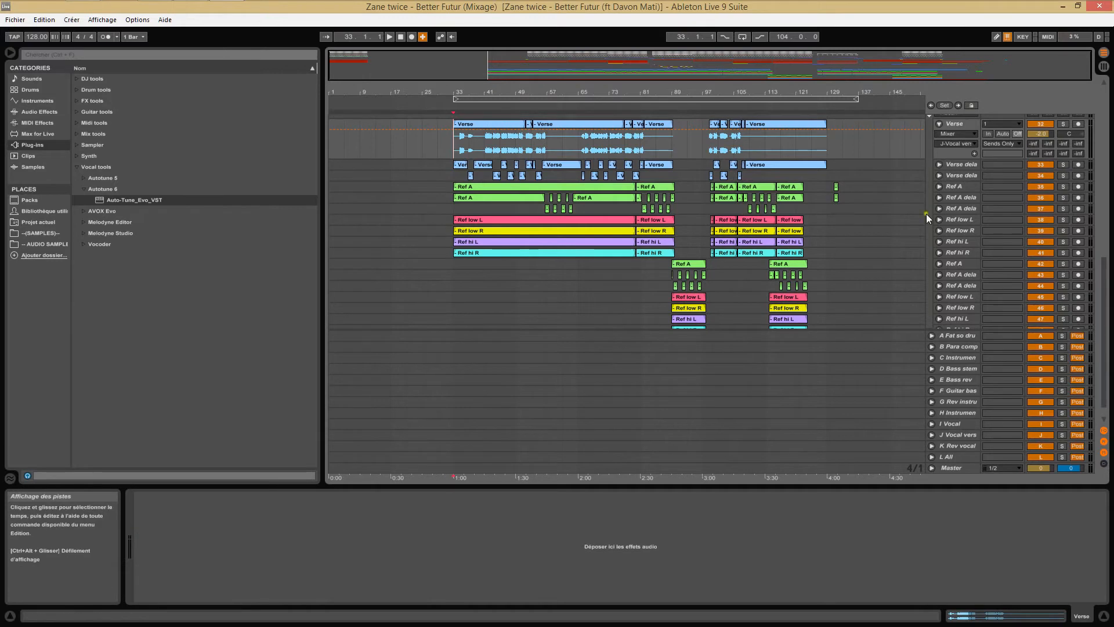
Step: Collapse the Verse track, and expand and enlarge the two Verse delay tracks below it
{"action": "left_click", "coordinate": [965, 124]}
{"action": "scroll", "coordinate": [956, 152], "scroll_direction": "up", "scroll_amount": 1}
{"action": "left_click_drag", "start_coordinate": [966, 193], "coordinate": [966, 165]}
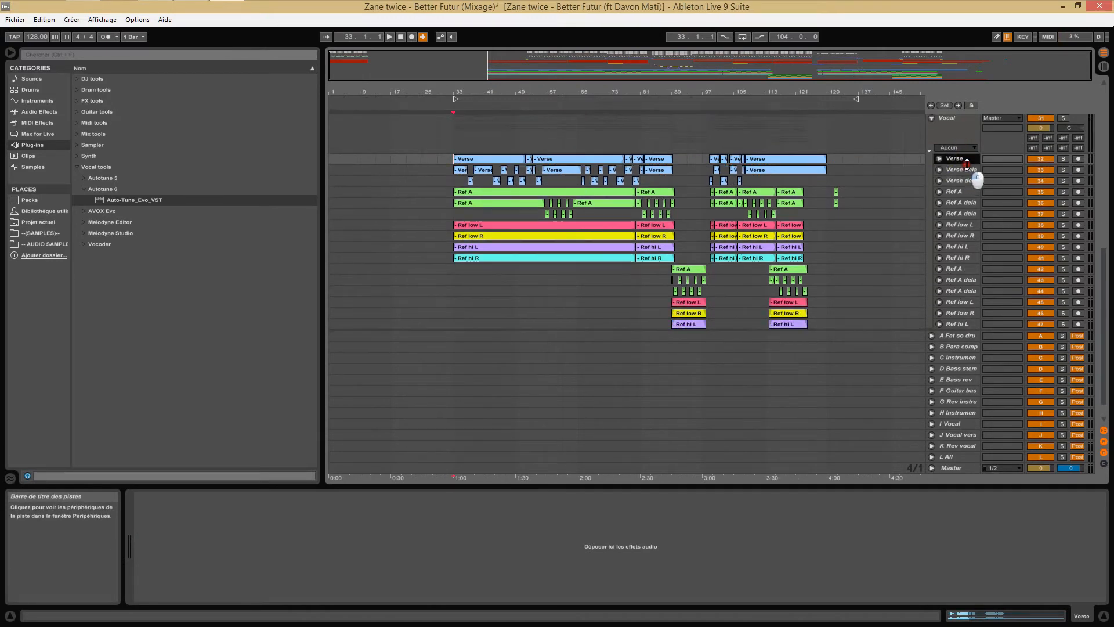
{"action": "left_click", "coordinate": [952, 169]}
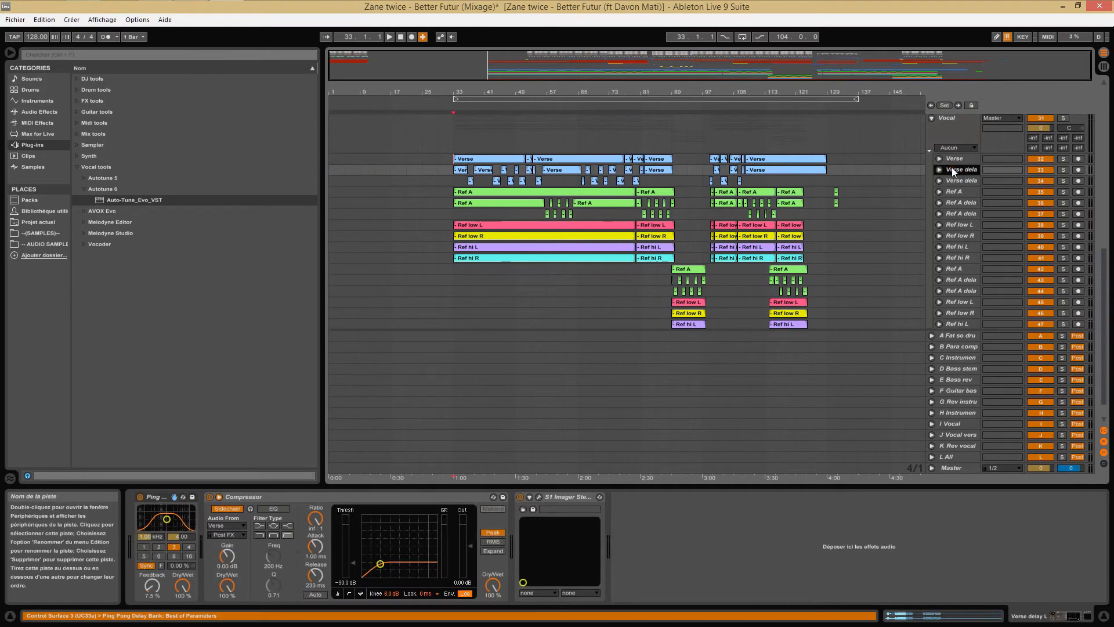
{"action": "left_click", "coordinate": [955, 179], "text": "shift"}
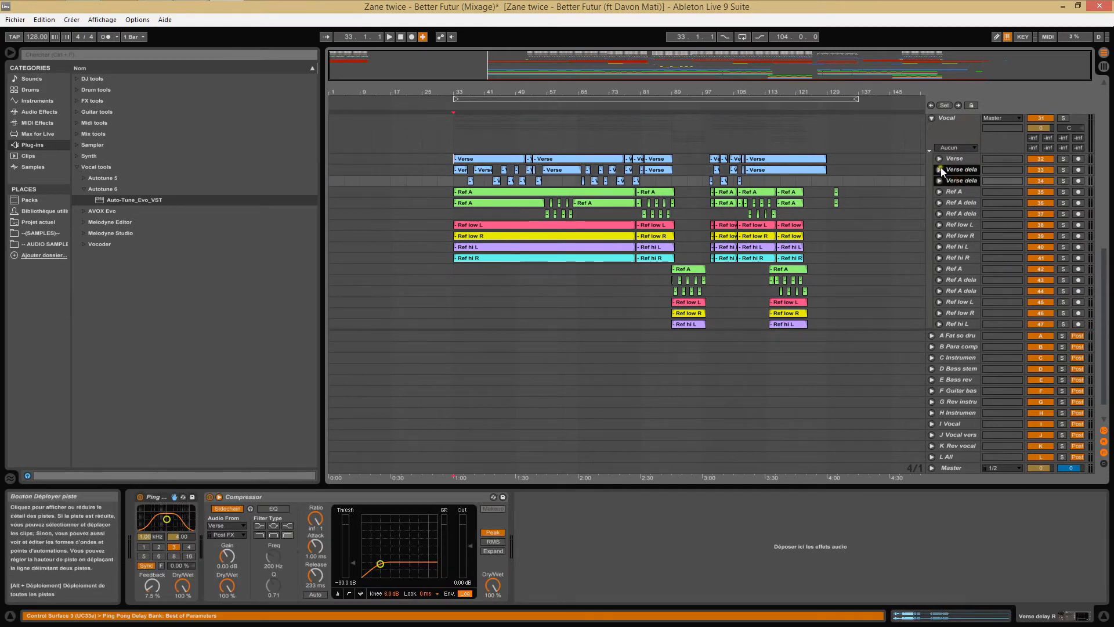
{"action": "left_click", "coordinate": [939, 169]}
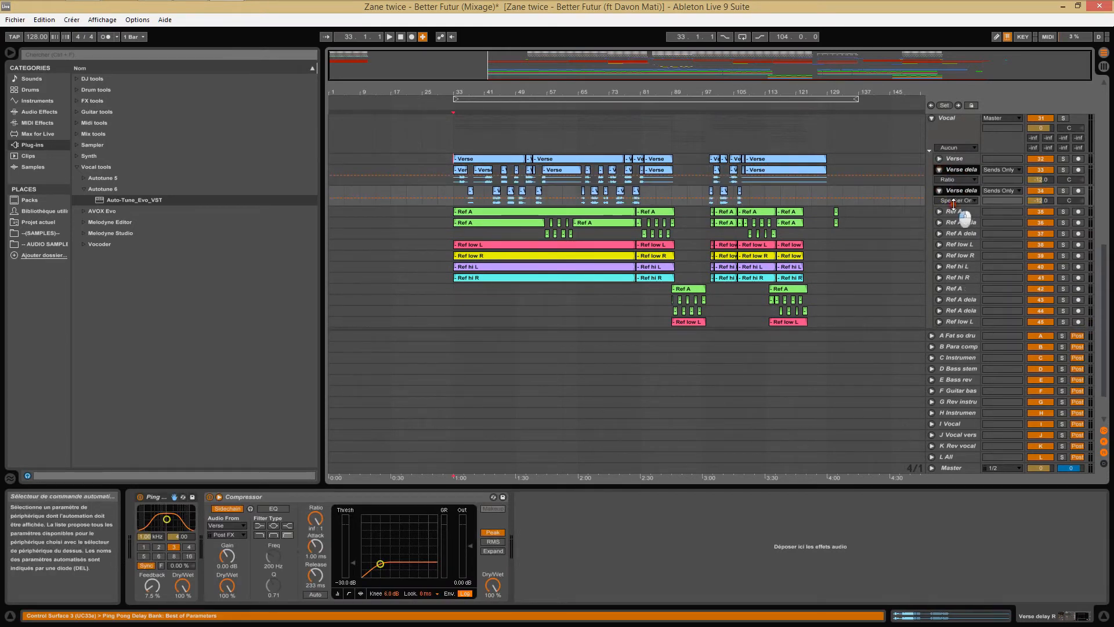
{"action": "left_click_drag", "start_coordinate": [953, 204], "coordinate": [953, 231]}
Step: Inspect the Compressor and the S1 Imager window on Verse delay L, and display the devices of Verse delay R
{"action": "double_click", "coordinate": [952, 169]}
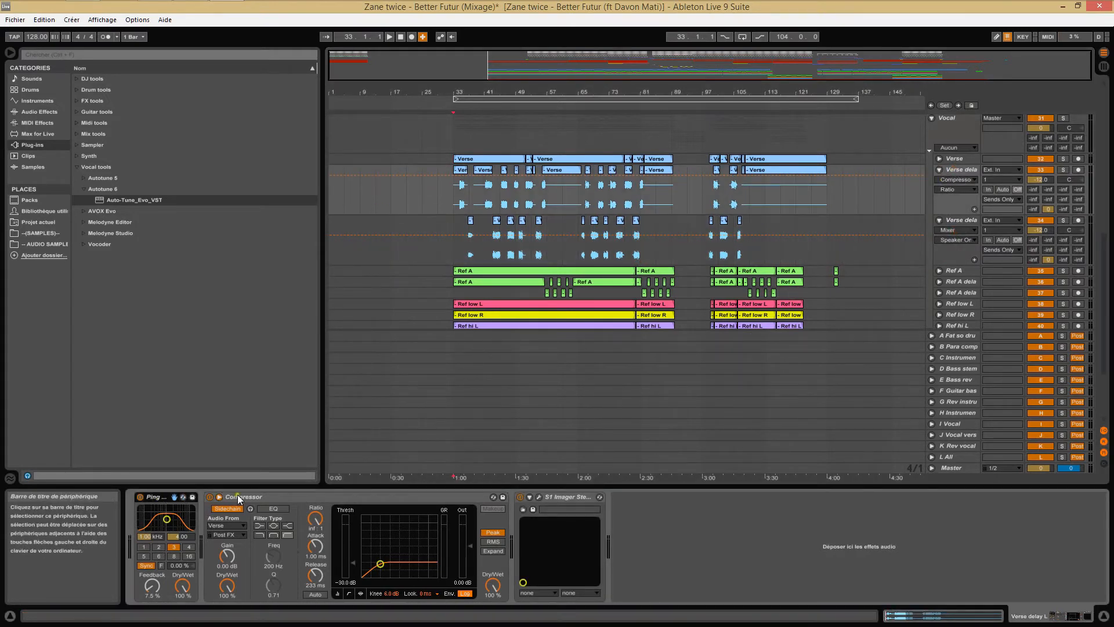
{"action": "left_click", "coordinate": [318, 495]}
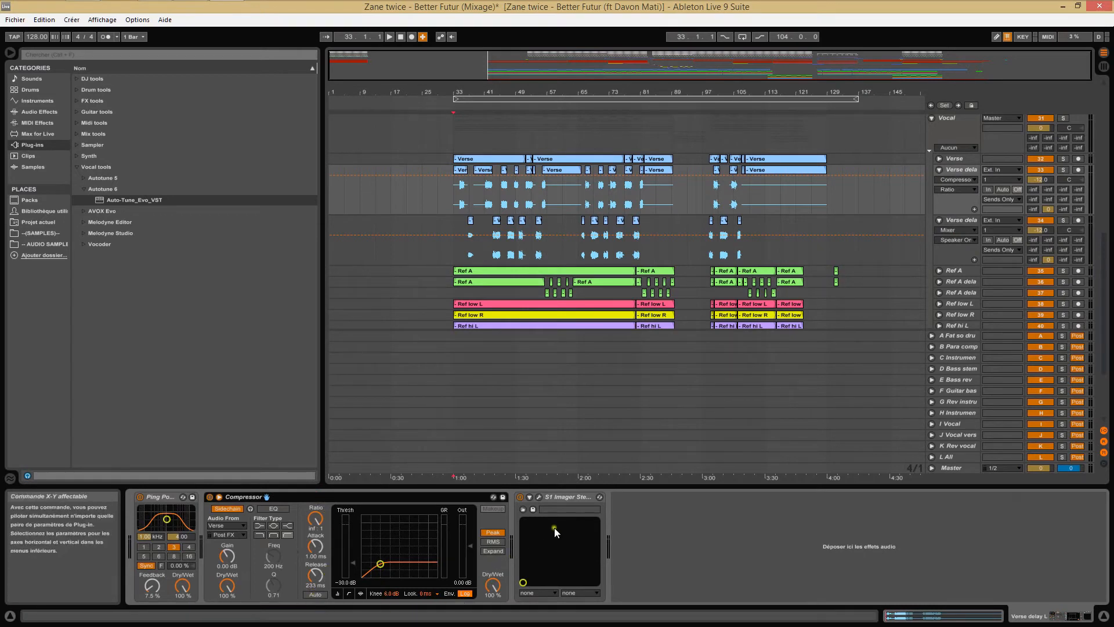
{"action": "left_click", "coordinate": [533, 508]}
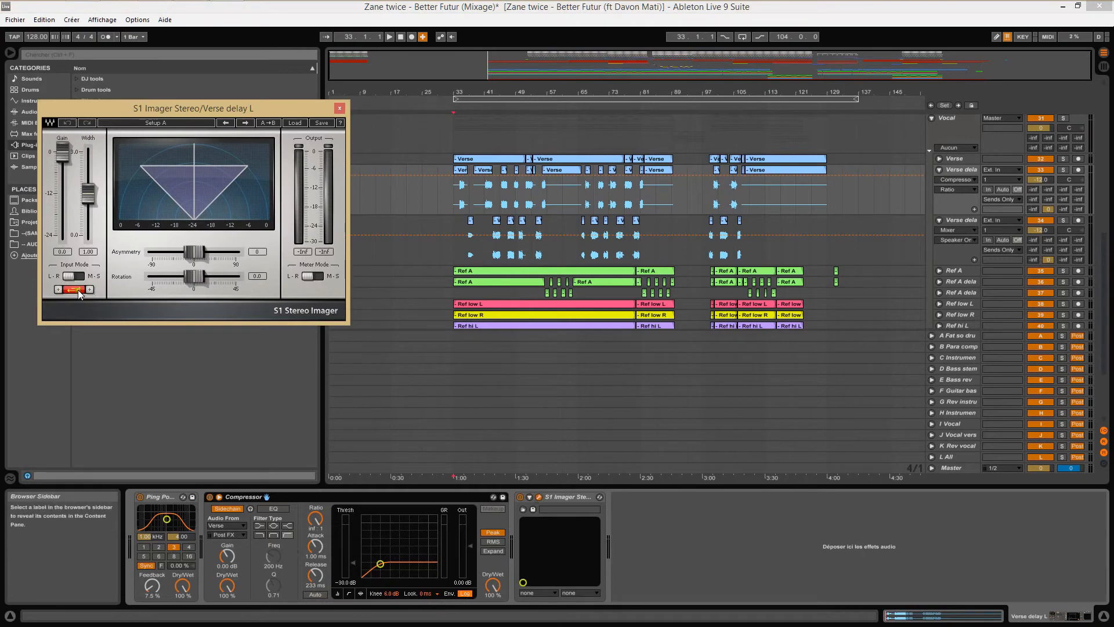
{"action": "left_click", "coordinate": [980, 224]}
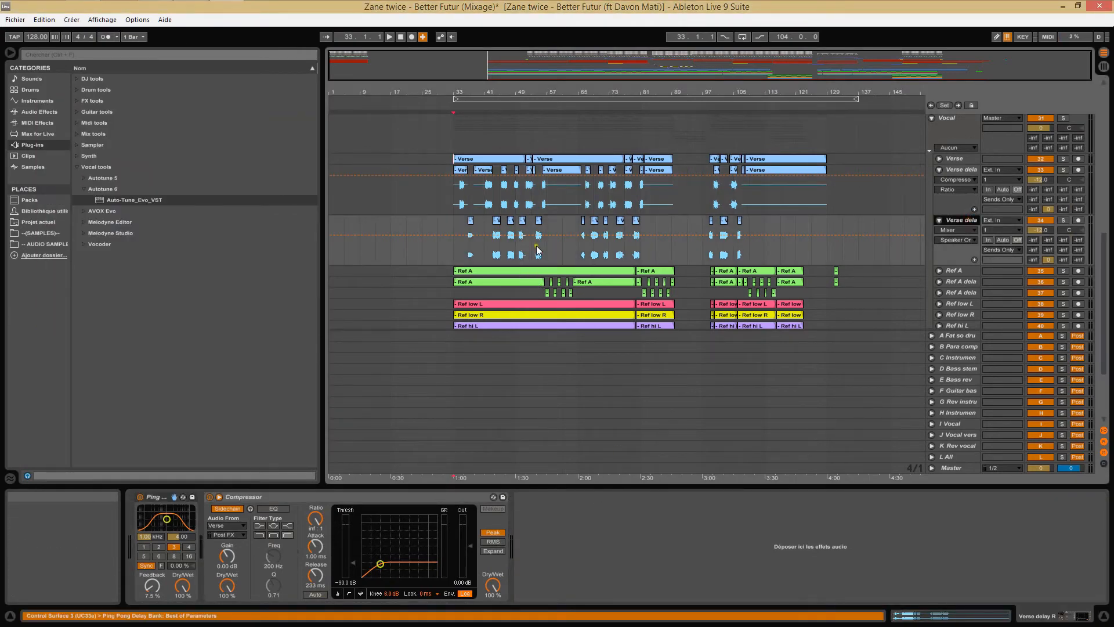
Step: Solo the Verse track and both Verse delay tracks, and play them from 33.1.1
{"action": "left_click", "coordinate": [1063, 160]}
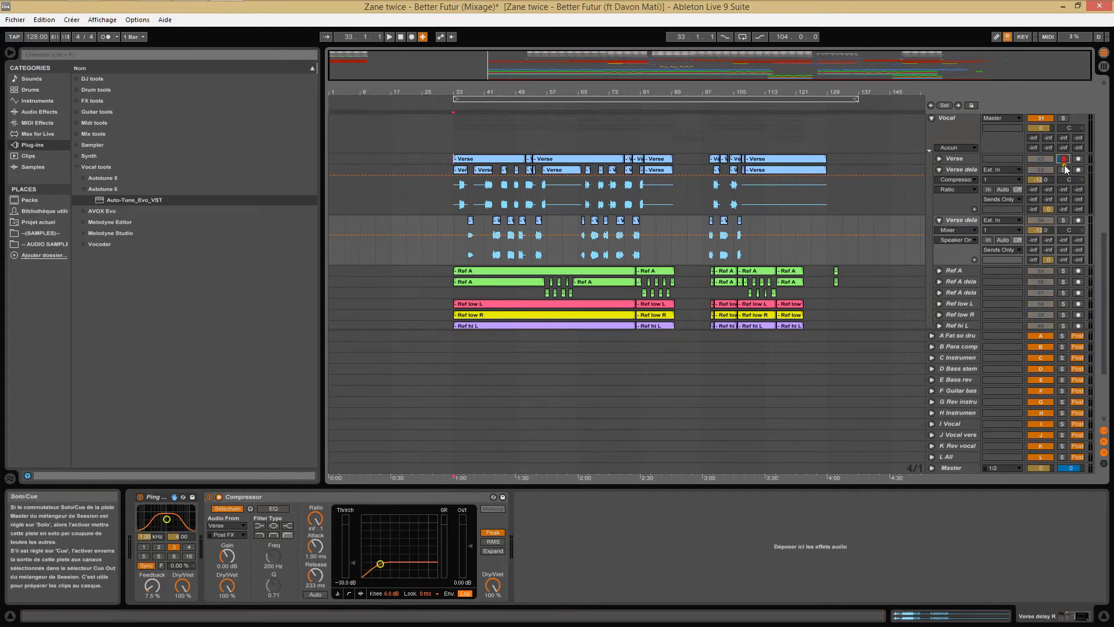
{"action": "left_click", "coordinate": [1065, 220]}
{"action": "key", "text": "space"}
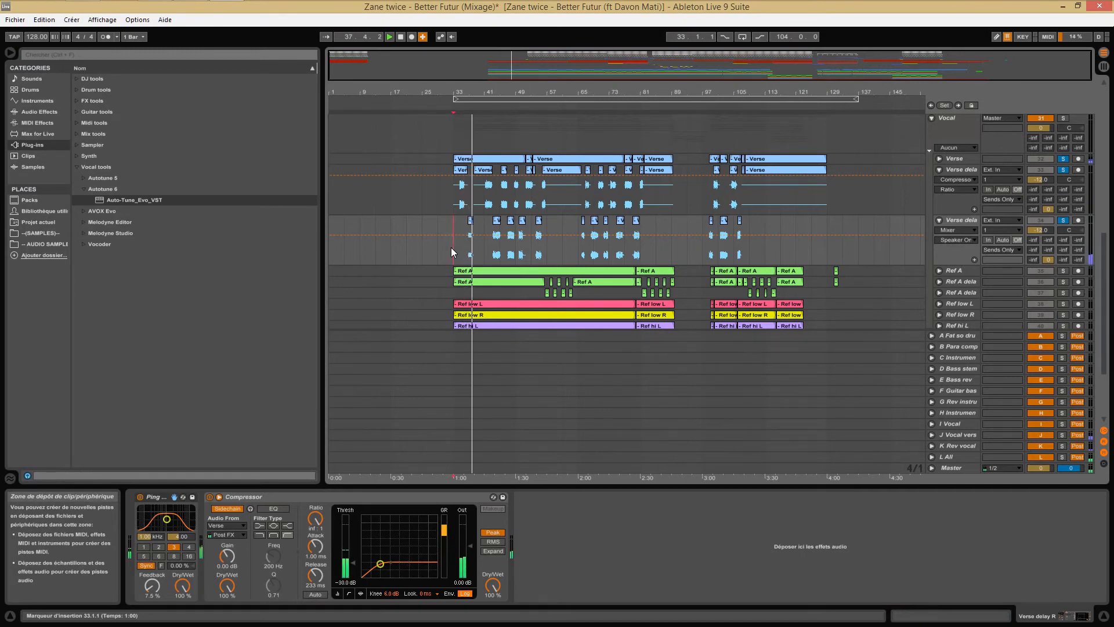
Step: Place the insert marker at 41.1.1 on Verse delay L and play the soloed verse and delays from there
{"action": "left_click", "coordinate": [484, 219]}
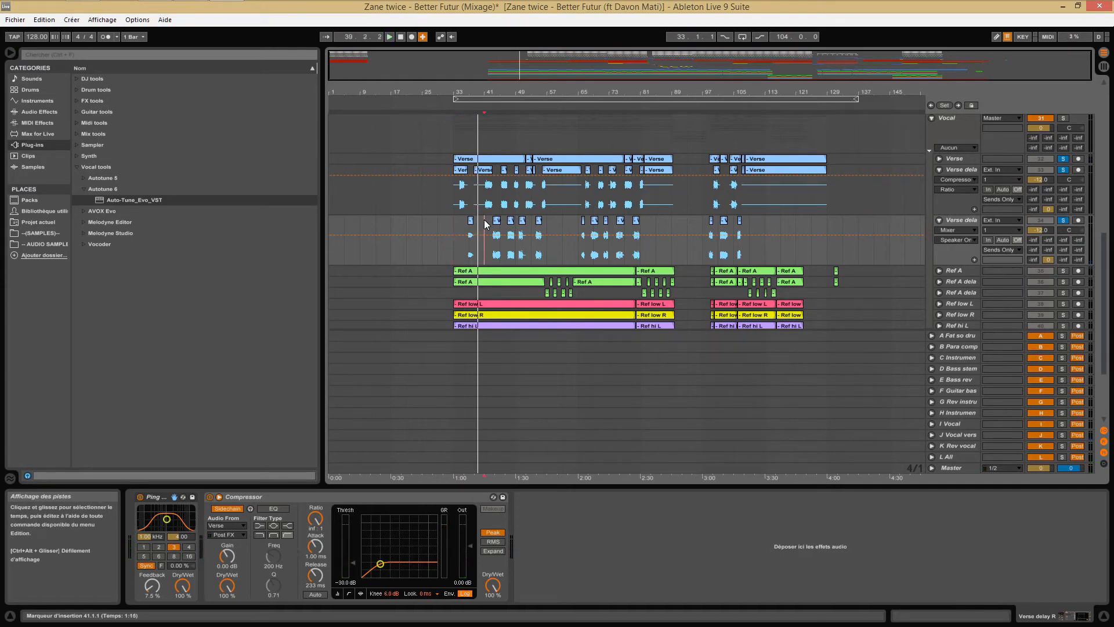
{"action": "left_click_drag", "start_coordinate": [525, 64], "coordinate": [528, 70]}
{"action": "scroll", "coordinate": [566, 200], "scroll_direction": "up", "scroll_amount": 3}
{"action": "left_click", "coordinate": [541, 267]}
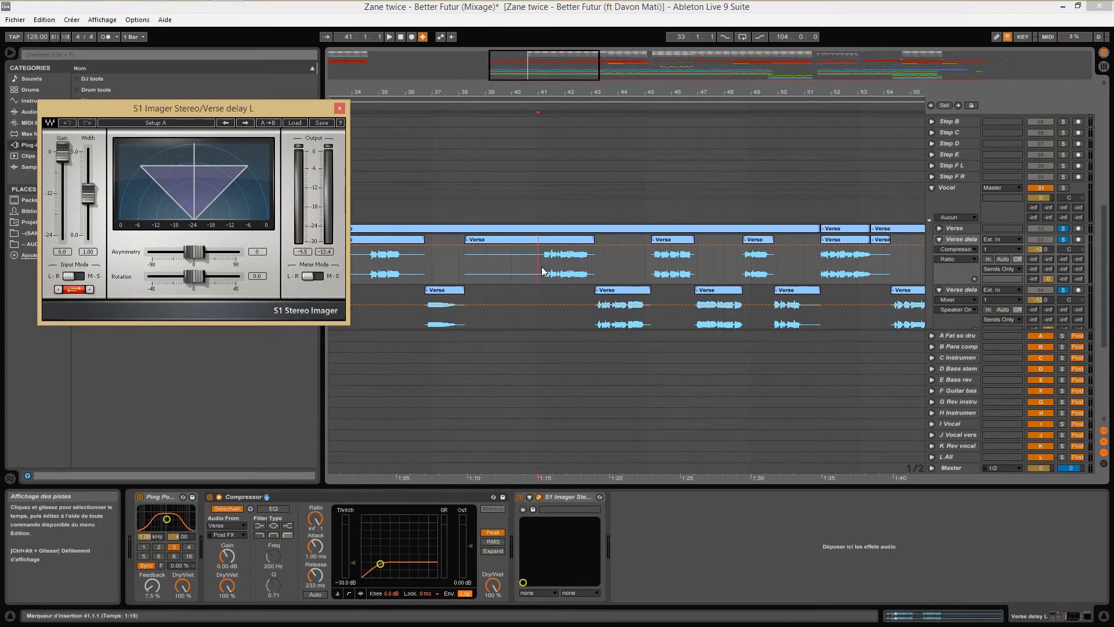
{"action": "left_click", "coordinate": [398, 497]}
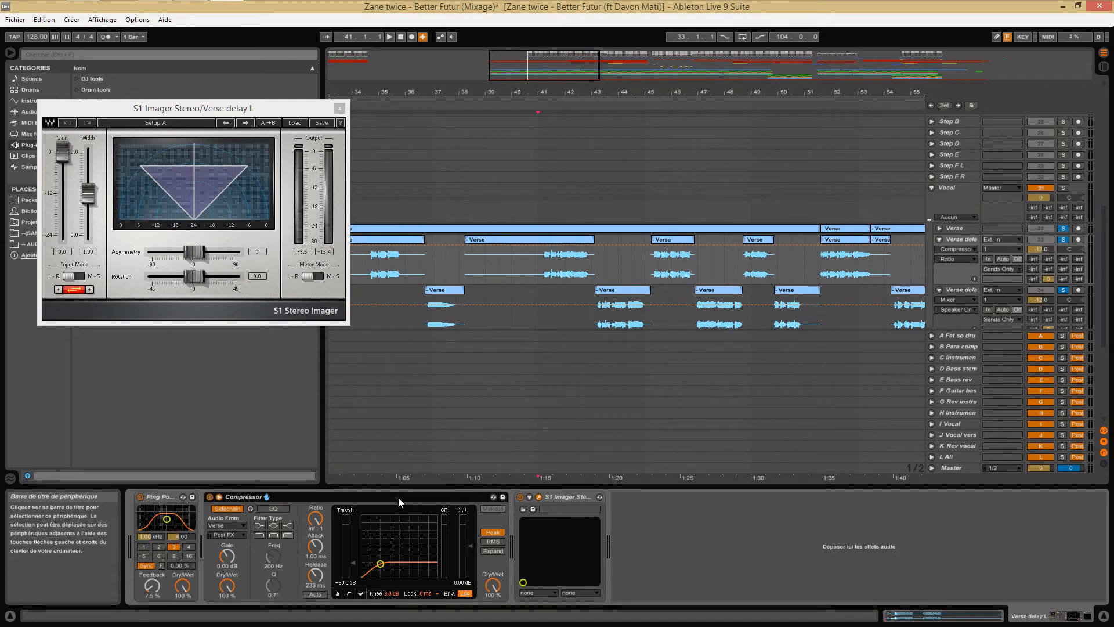
{"action": "left_click", "coordinate": [538, 272]}
{"action": "key", "text": "space"}
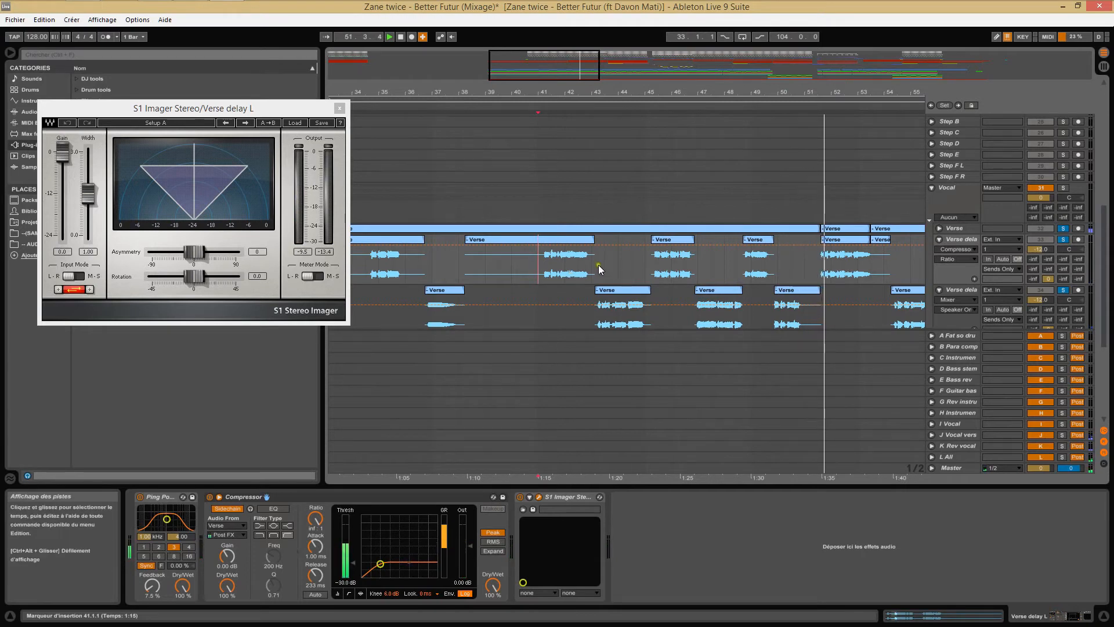
Step: Inspect the UAD Neve 1073 and UAD Cambridge windows on the J-Vocal verse return, and close both
{"action": "left_click_drag", "start_coordinate": [772, 95], "coordinate": [629, 94]}
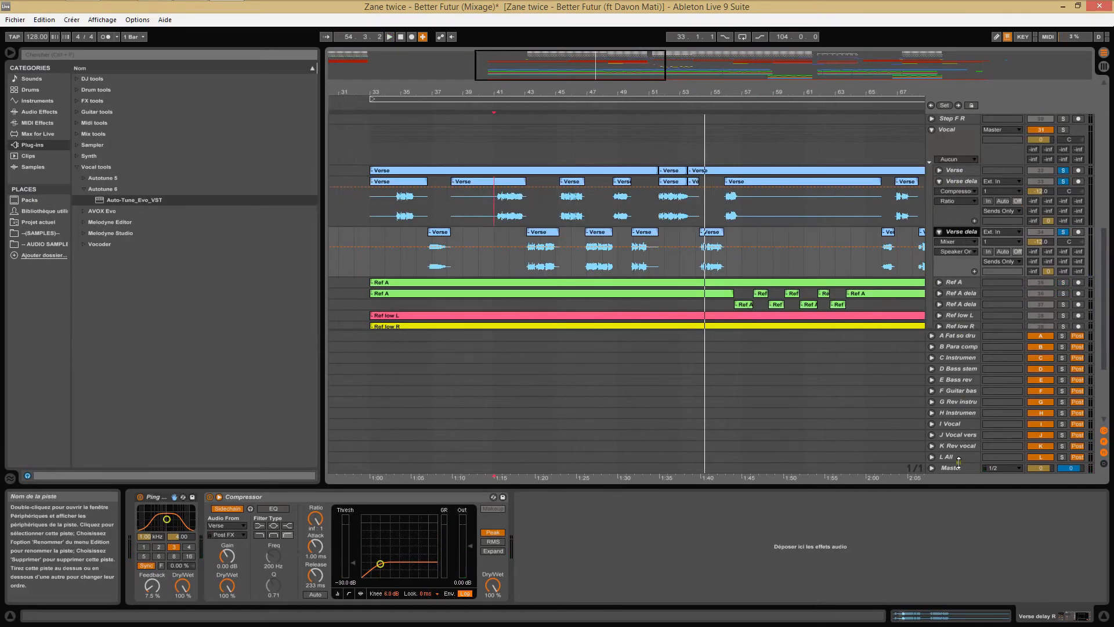
{"action": "left_click", "coordinate": [958, 425]}
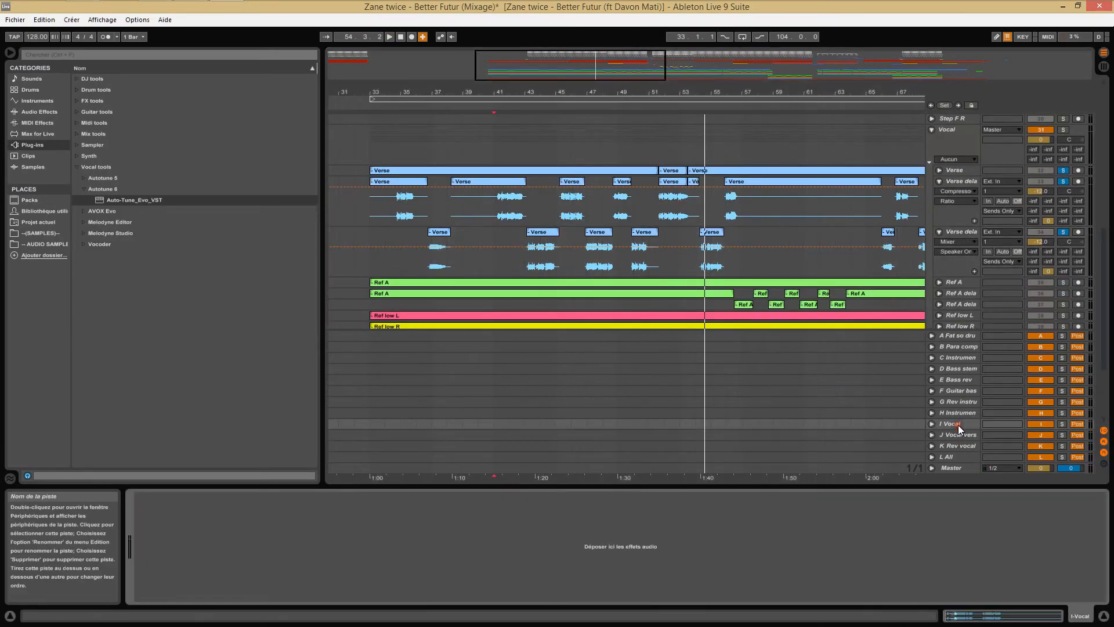
{"action": "left_click", "coordinate": [946, 435]}
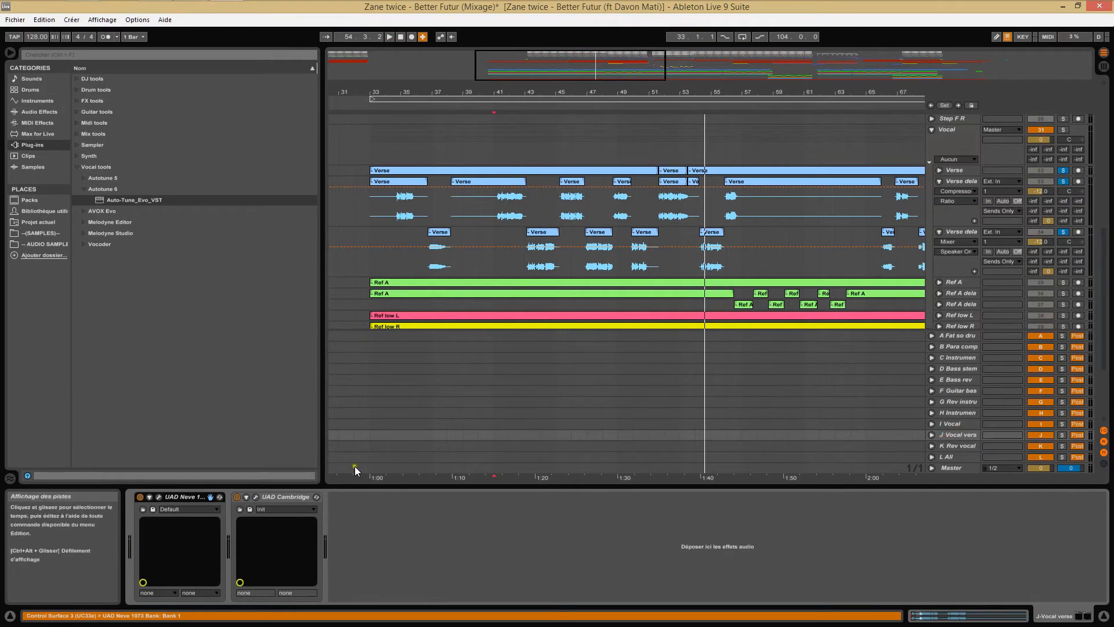
{"action": "left_click", "coordinate": [158, 497]}
{"action": "left_click_drag", "start_coordinate": [827, 308], "coordinate": [521, 311]}
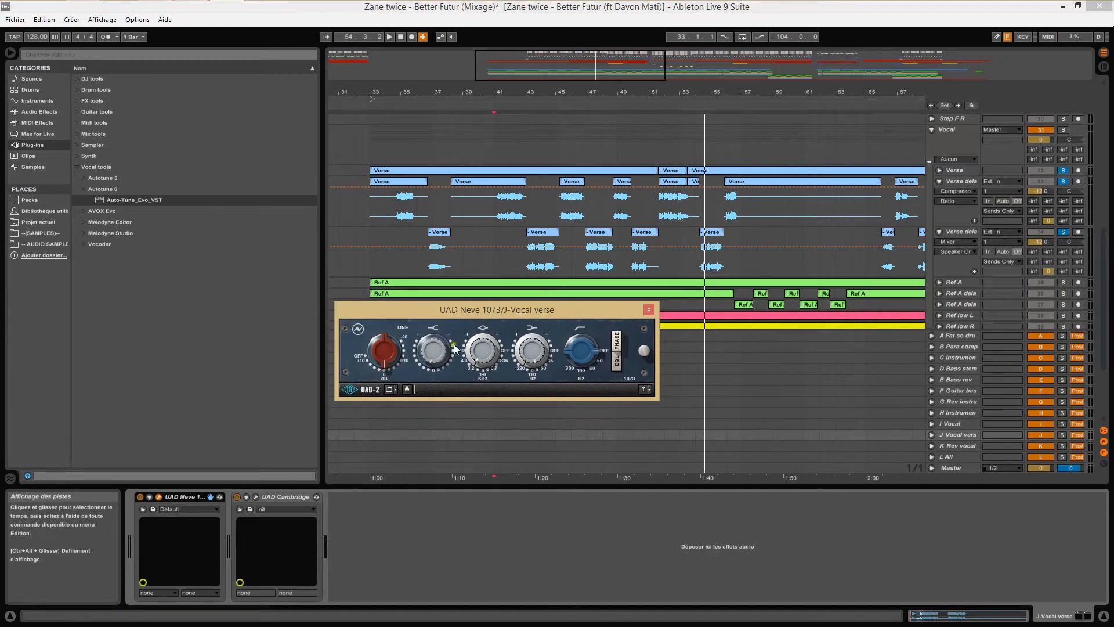
{"action": "left_click", "coordinate": [256, 496]}
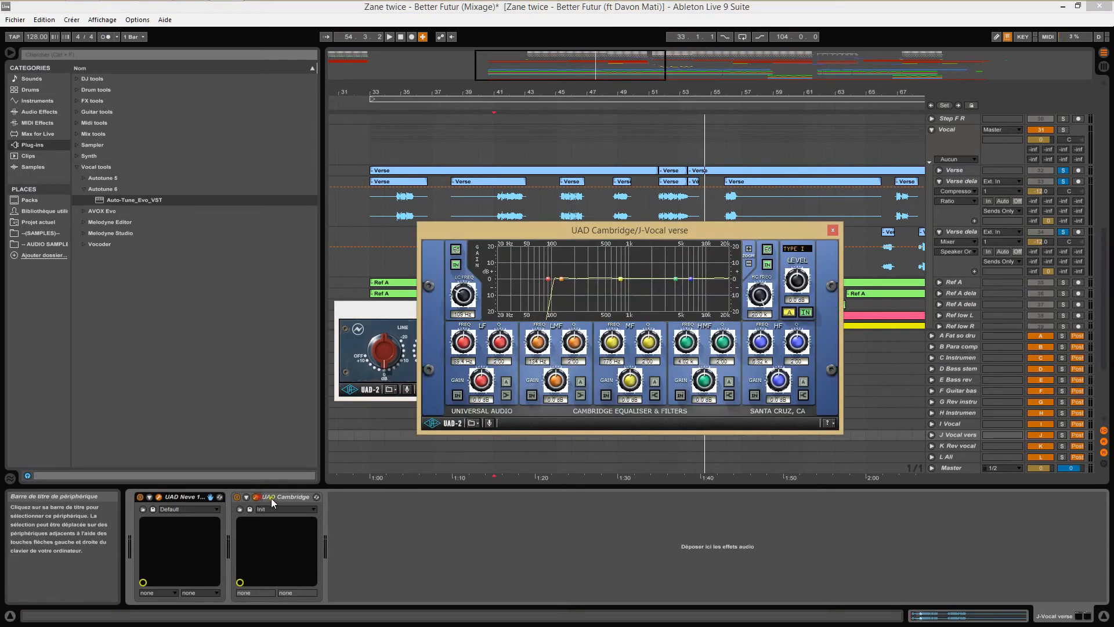
{"action": "left_click", "coordinate": [833, 231]}
{"action": "left_click", "coordinate": [644, 308]}
Step: Inspect the UAD RealVerb-Pro settings on the K-Rev vocal return and close the plug-in window
{"action": "left_click", "coordinate": [961, 446]}
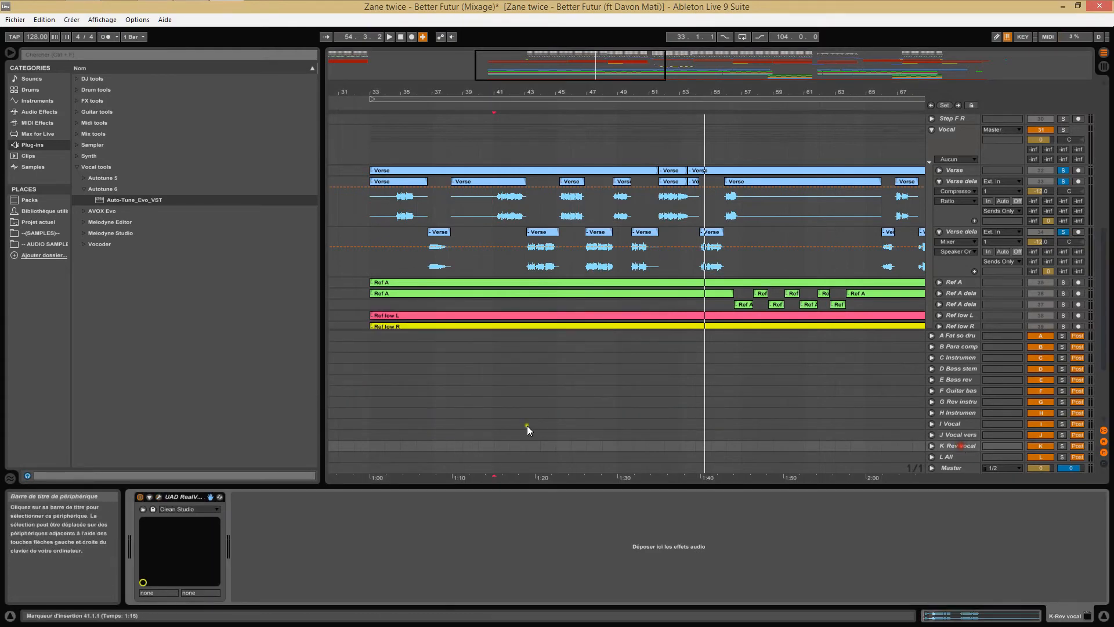
{"action": "left_click", "coordinate": [158, 497]}
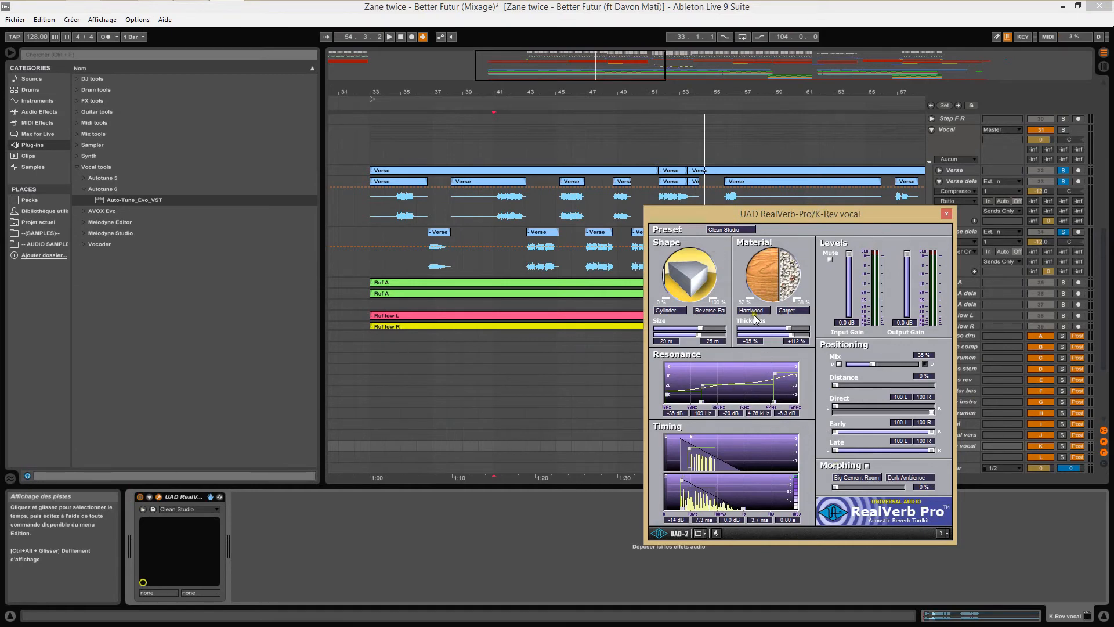
{"action": "left_click", "coordinate": [945, 214]}
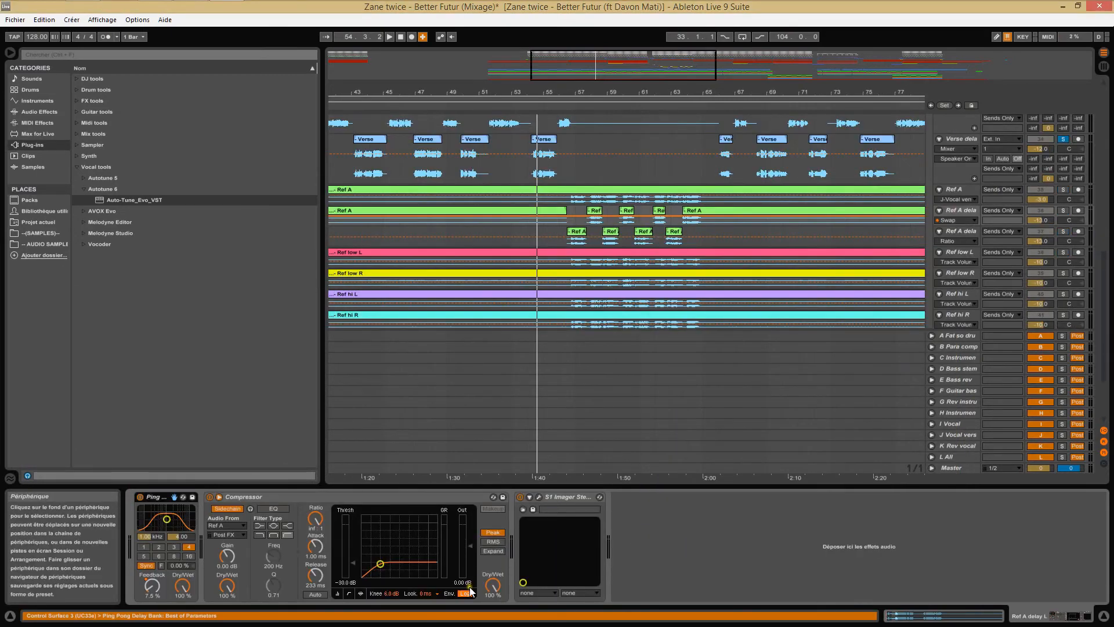
Step: Select the two Ref A delay tracks, and inspect the UAD Neve 1073 and UAD Cambridge windows on Ref low L
{"action": "left_click", "coordinate": [965, 232]}
{"action": "left_click", "coordinate": [963, 212], "text": "shift"}
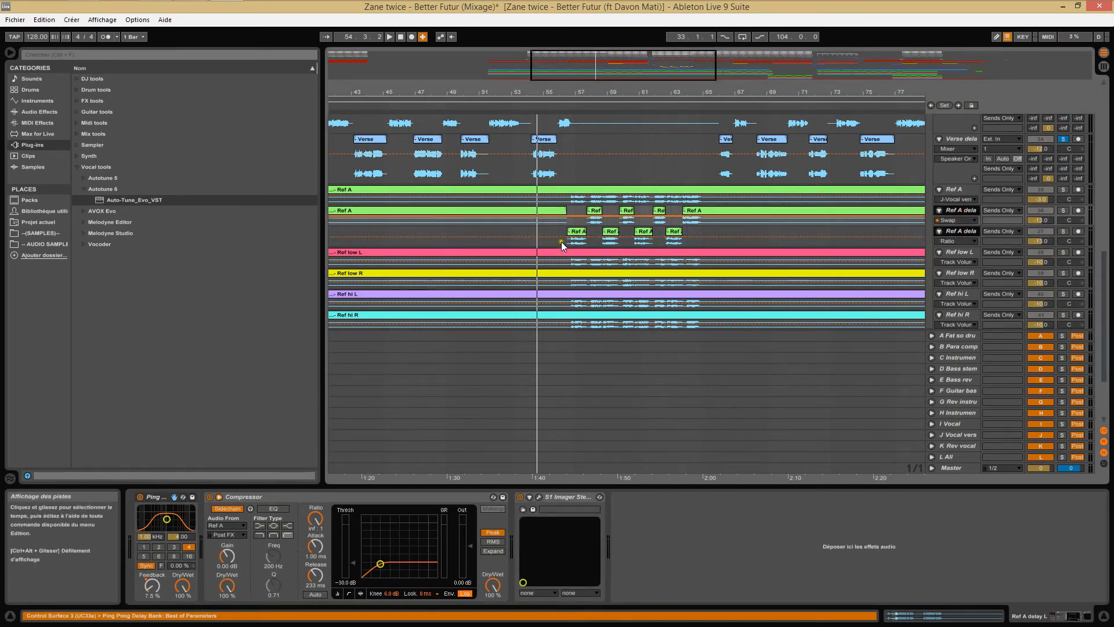
{"action": "left_click", "coordinate": [956, 252]}
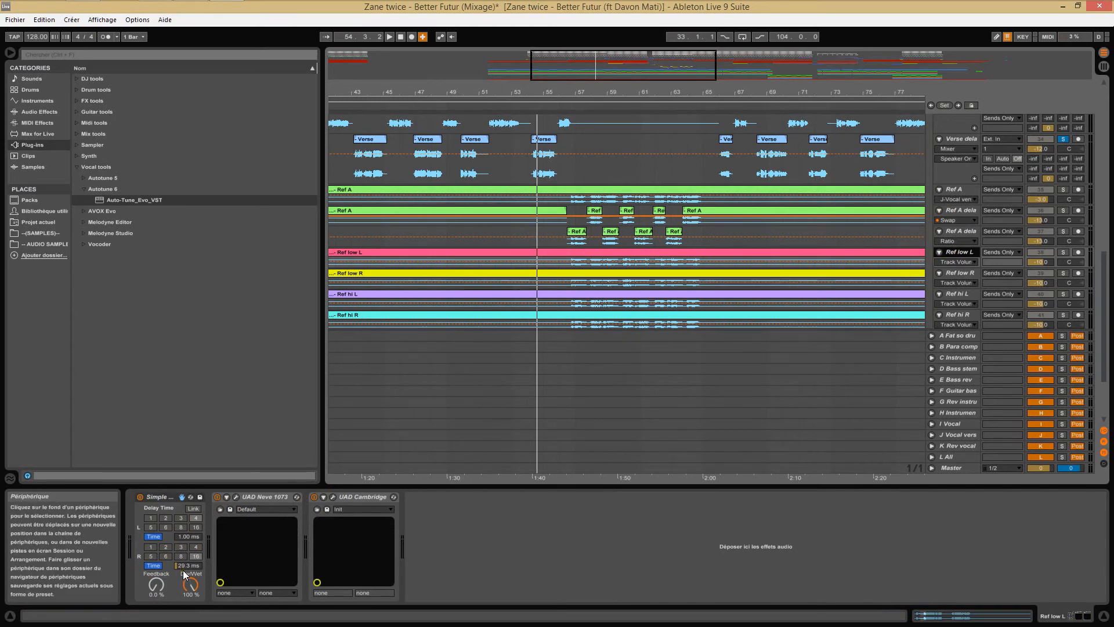
{"action": "left_click", "coordinate": [235, 497]}
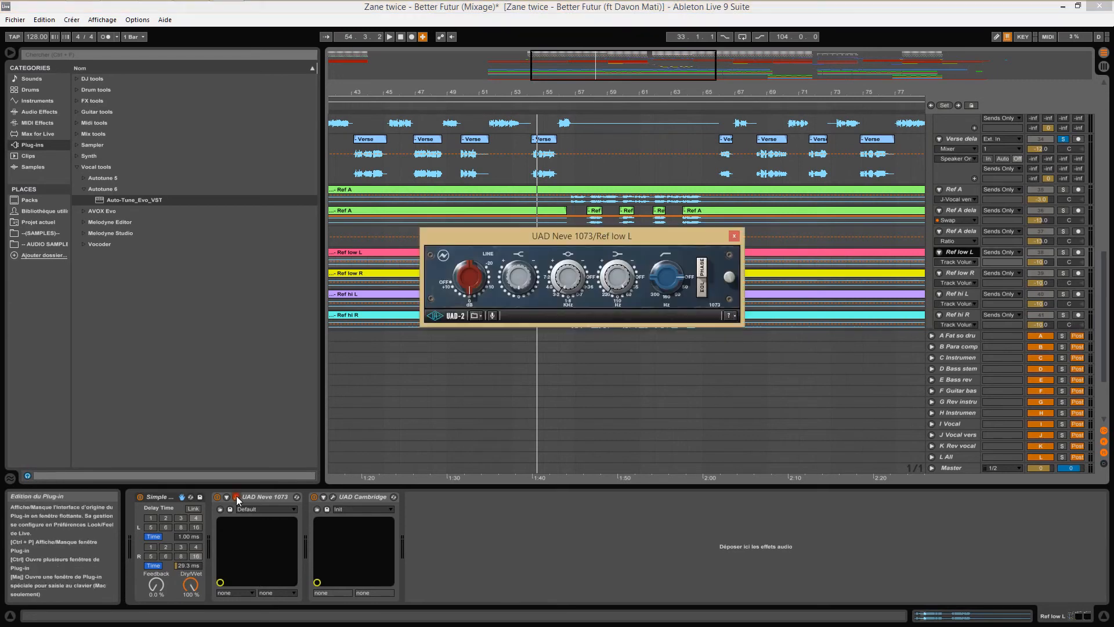
{"action": "left_click", "coordinate": [733, 236]}
{"action": "left_click", "coordinate": [331, 498]}
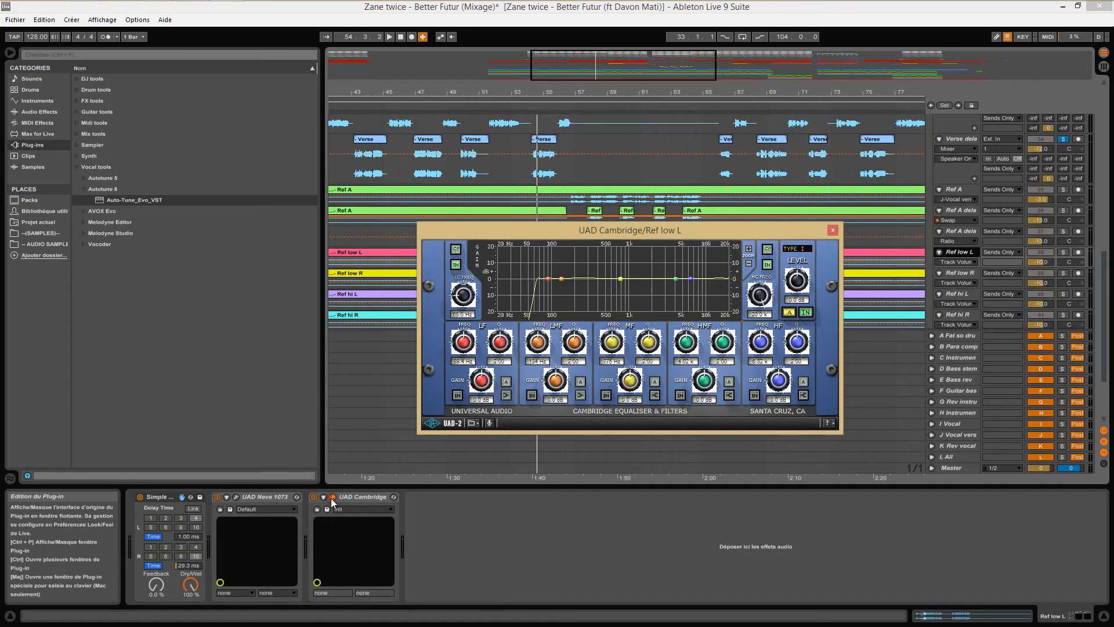
{"action": "left_click", "coordinate": [832, 231]}
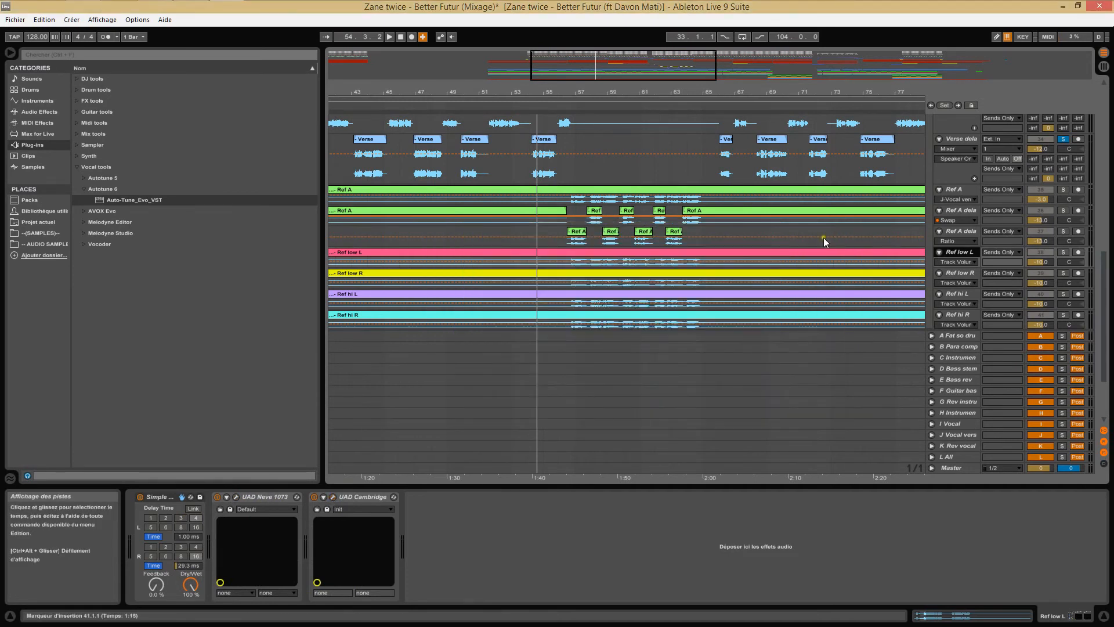
Step: Compare the Simple Delay left and right times on the Ref low R, Ref low L and Ref hi L tracks
{"action": "left_click", "coordinate": [960, 271]}
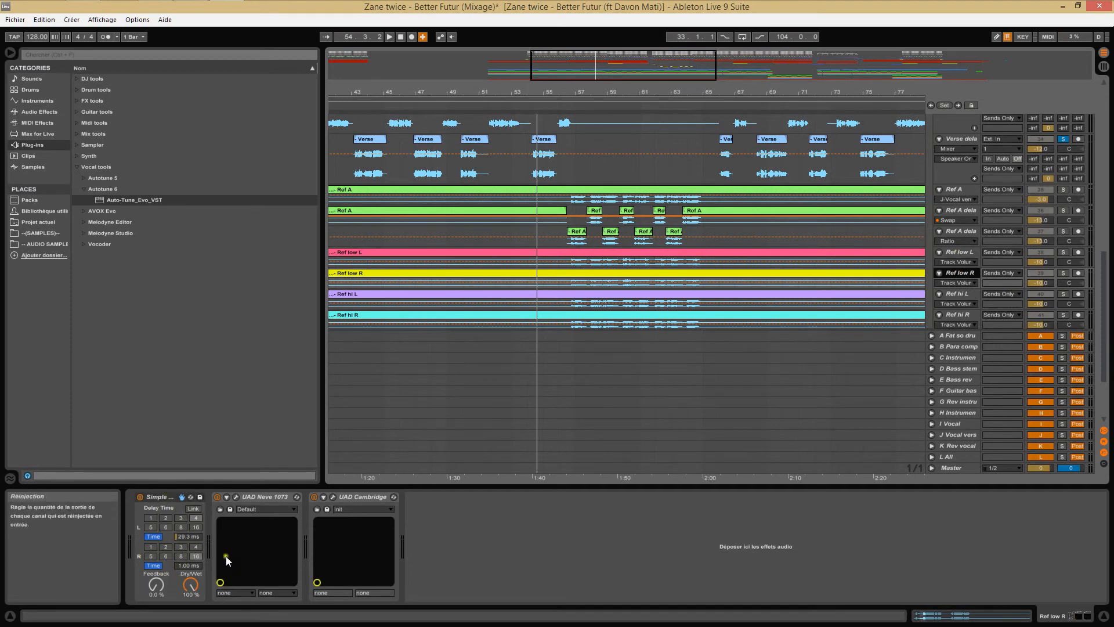
{"action": "left_click", "coordinate": [960, 253]}
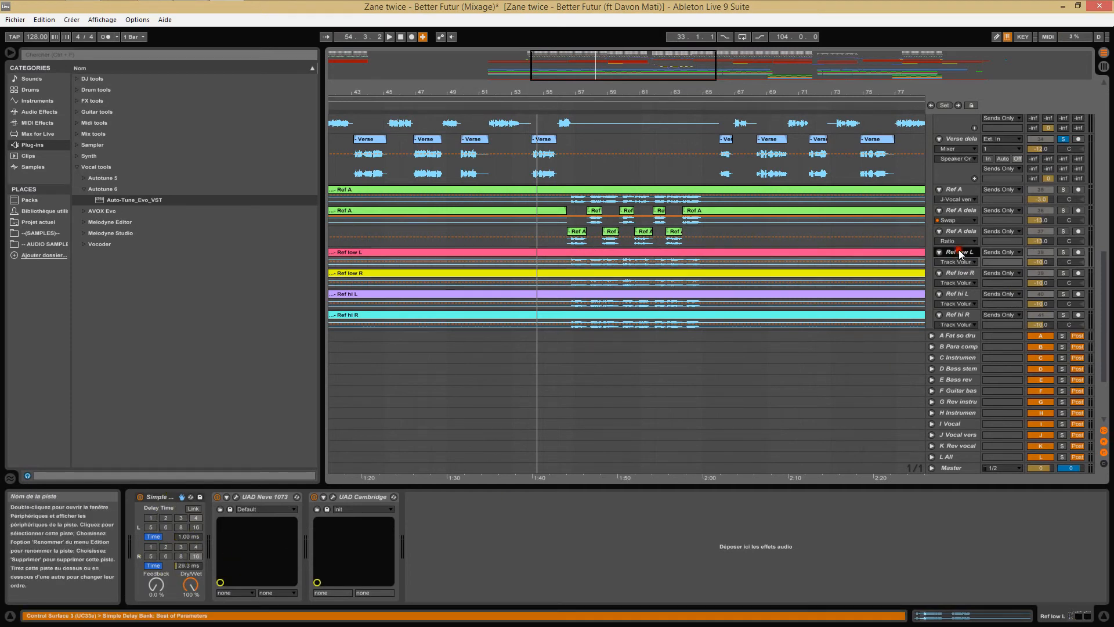
{"action": "left_click", "coordinate": [961, 272]}
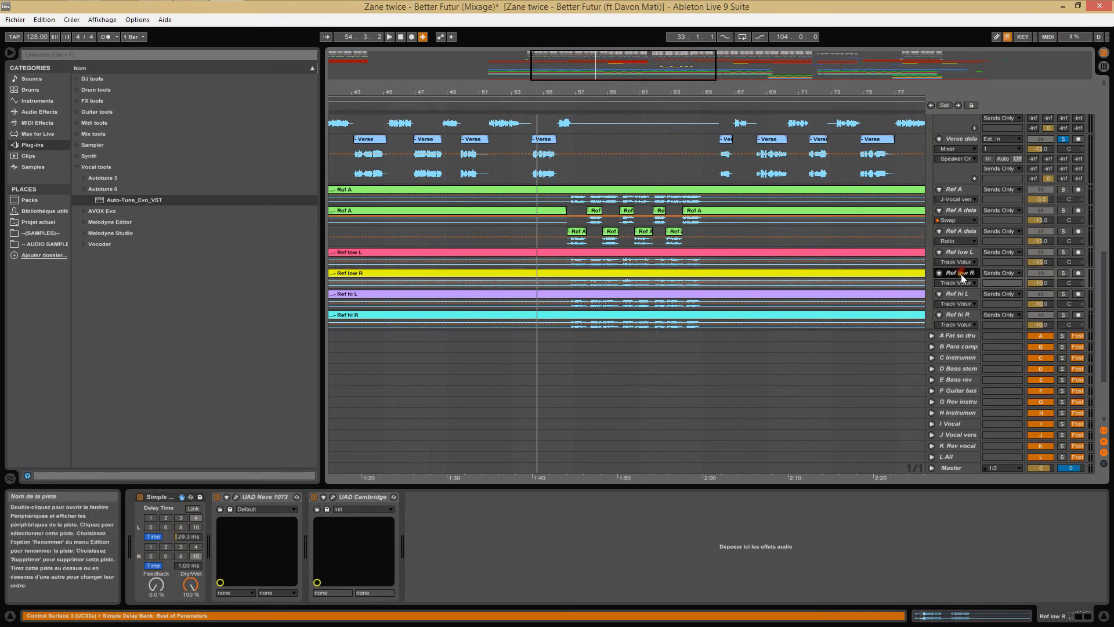
{"action": "left_click", "coordinate": [959, 295]}
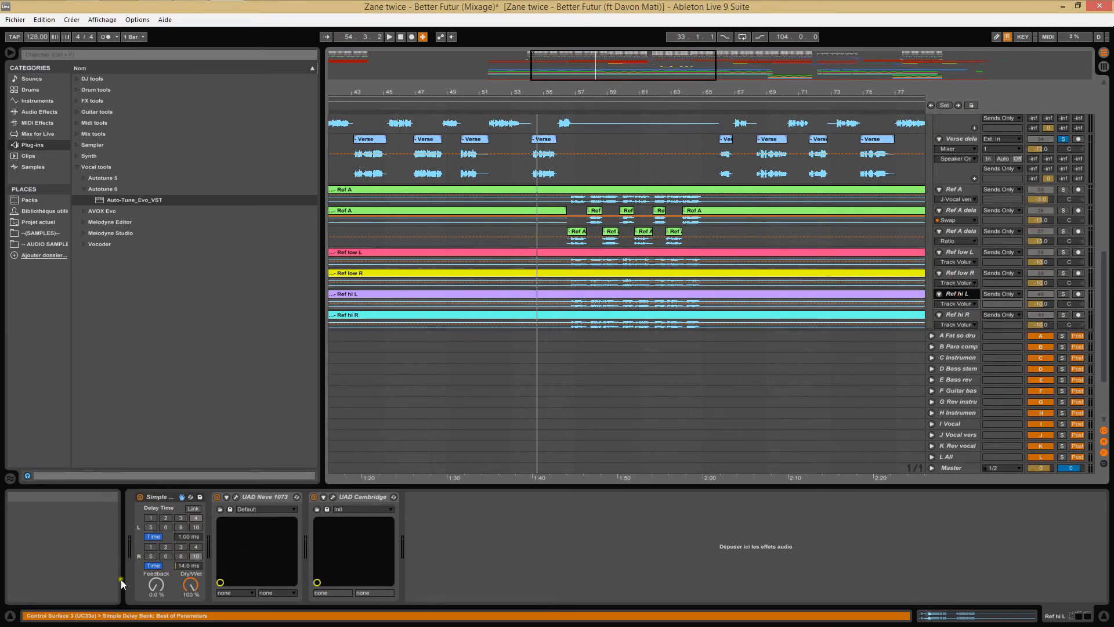
Step: Check the Simple Delay left and right times on Ref hi R, and play the song from just before the first chorus backing vocals
{"action": "left_click", "coordinate": [962, 316]}
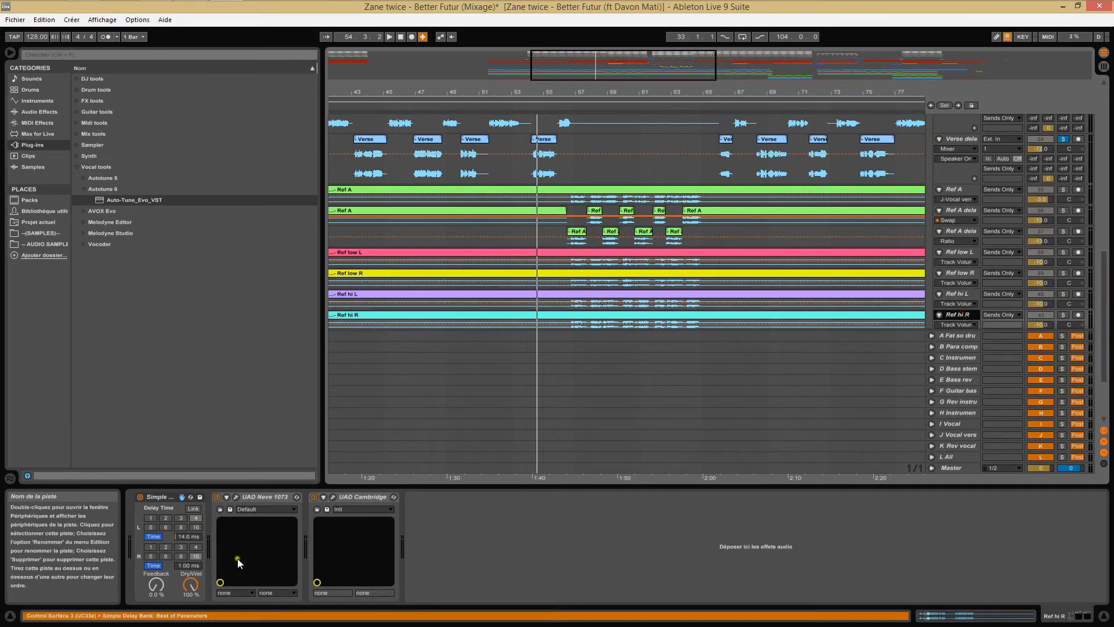
{"action": "scroll", "coordinate": [960, 280], "scroll_direction": "down", "scroll_amount": 2}
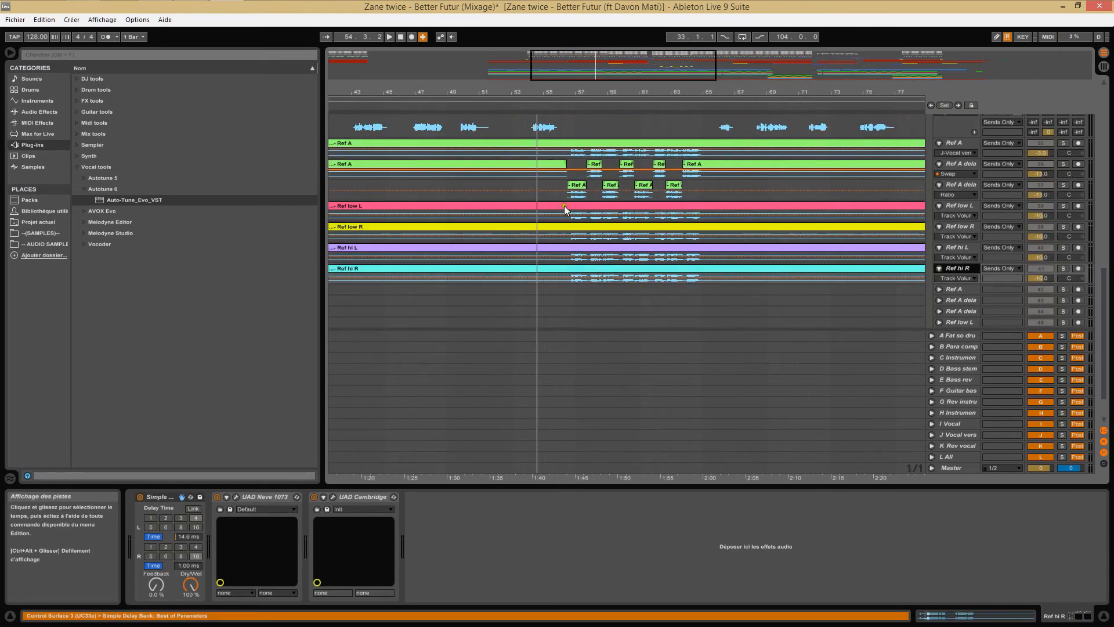
{"action": "left_click", "coordinate": [559, 185]}
{"action": "key", "text": "space"}
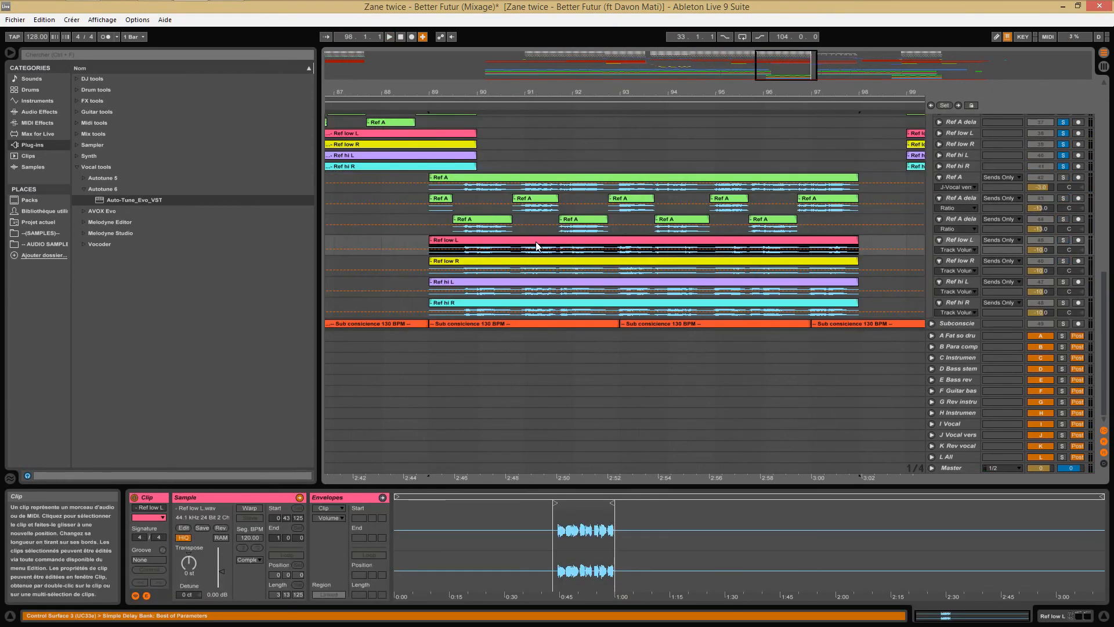
Step: Open the Ref low L clip that starts at bar 89 and examine it up close alongside the alternating Ref A delay clips
{"action": "double_click", "coordinate": [535, 241]}
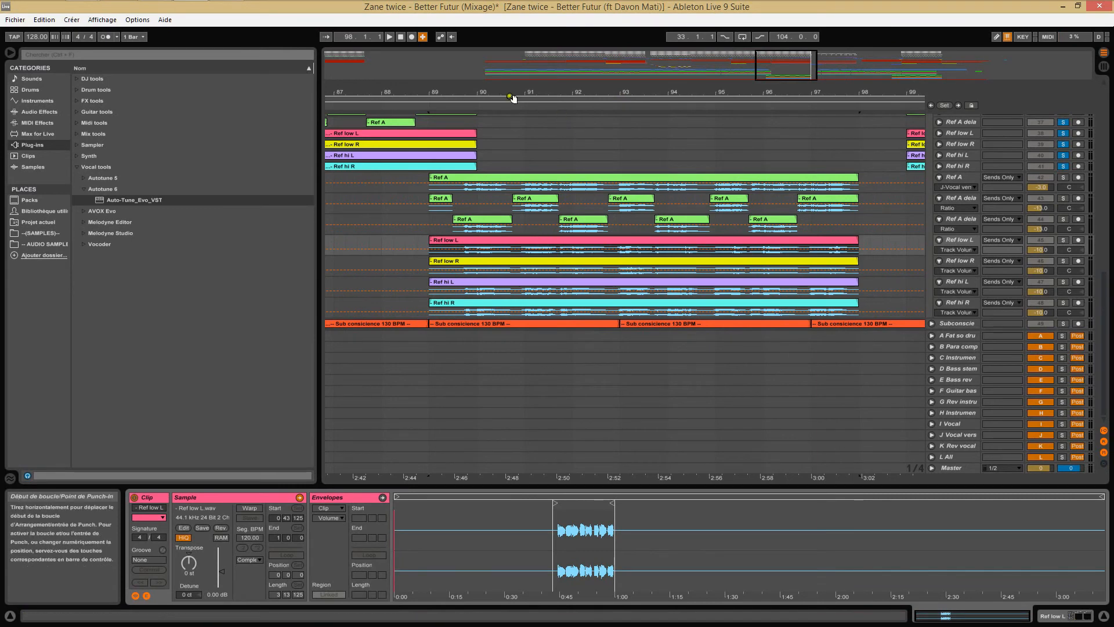
{"action": "mouse_move", "coordinate": [518, 90]}
{"action": "left_mouse_down"}
{"action": "mouse_move", "coordinate": [529, 105]}
{"action": "mouse_move", "coordinate": [519, 90]}
{"action": "mouse_move", "coordinate": [528, 99]}
{"action": "mouse_move", "coordinate": [605, 90]}
{"action": "left_mouse_up"}
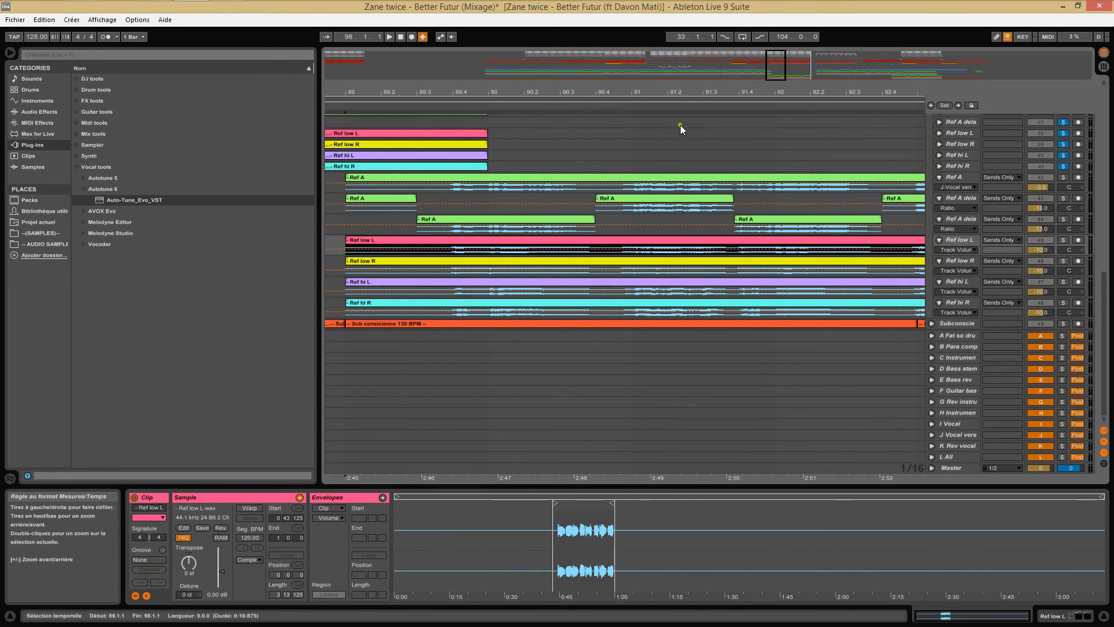
{"action": "left_click_drag", "start_coordinate": [681, 91], "coordinate": [681, 94]}
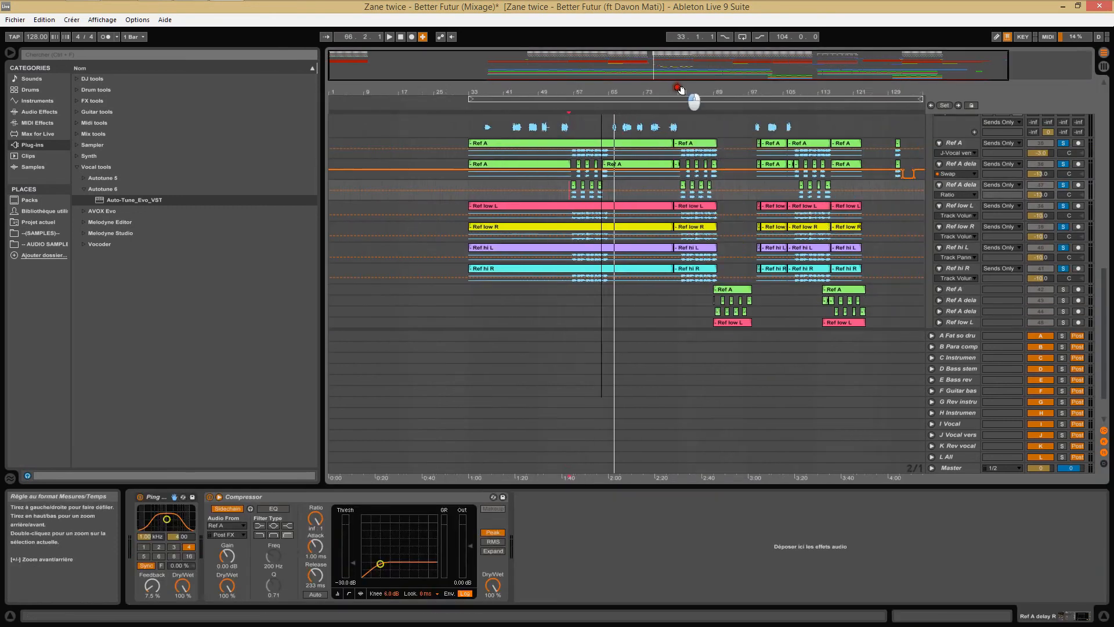
Step: Show the whole arrangement and fold the two expanded Verse delay tracks in the Vocal group
{"action": "left_click_drag", "start_coordinate": [677, 88], "coordinate": [678, 75]}
{"action": "scroll", "coordinate": [629, 213], "scroll_direction": "up", "scroll_amount": 8}
{"action": "scroll", "coordinate": [633, 224], "scroll_direction": "up", "scroll_amount": 5}
{"action": "scroll", "coordinate": [632, 229], "scroll_direction": "down", "scroll_amount": 10}
{"action": "scroll", "coordinate": [632, 226], "scroll_direction": "up", "scroll_amount": 4}
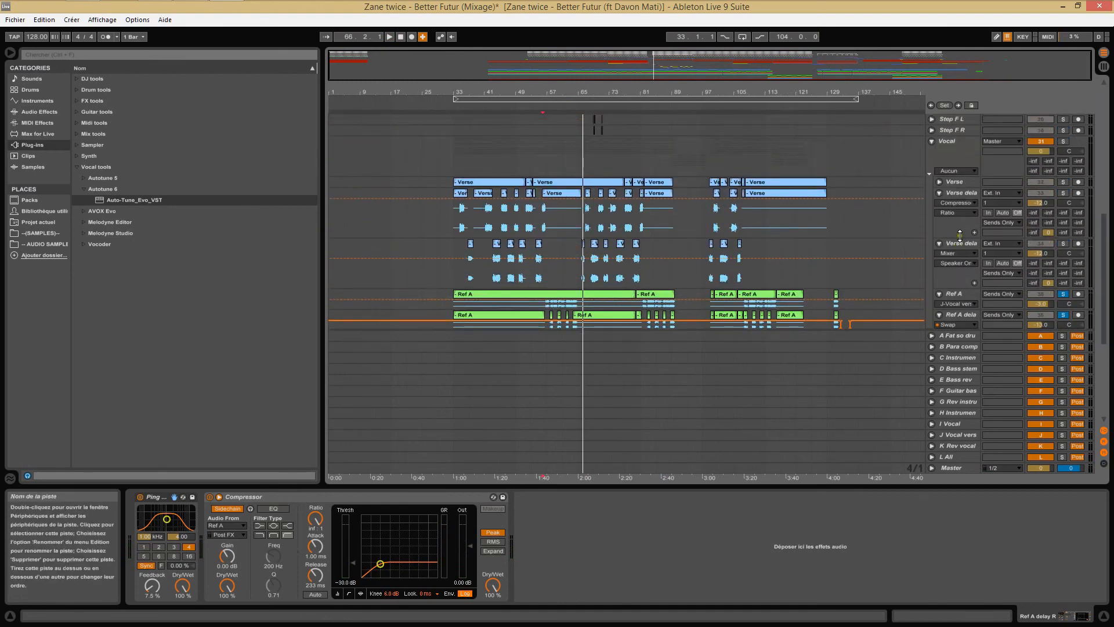
{"action": "left_click", "coordinate": [961, 229]}
{"action": "left_click_drag", "start_coordinate": [961, 235], "coordinate": [960, 182]}
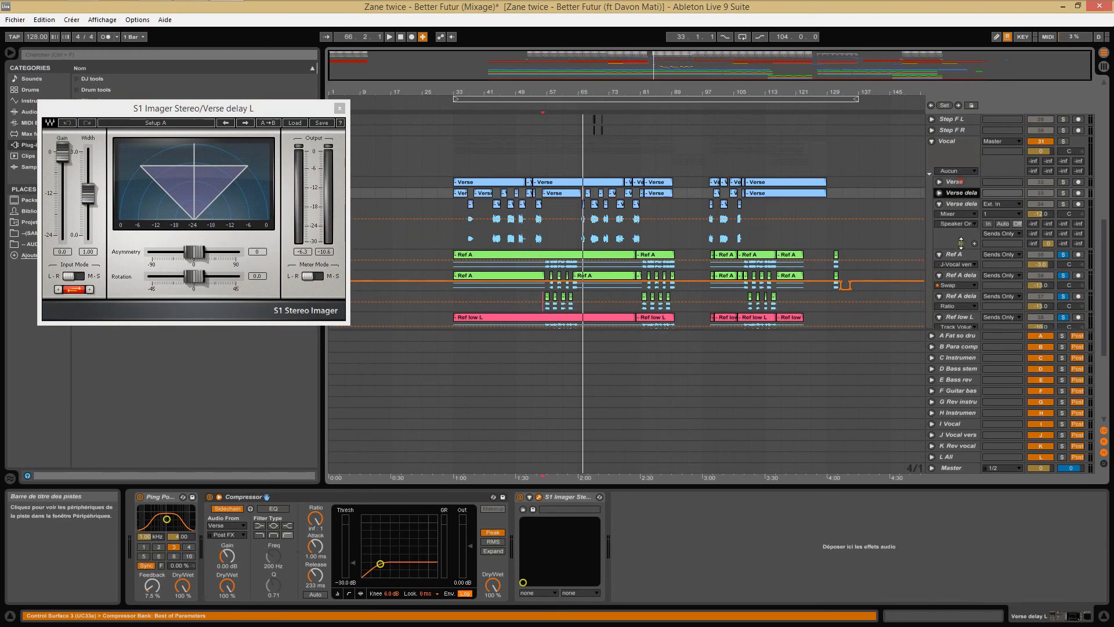
{"action": "mouse_move", "coordinate": [962, 251]}
{"action": "left_mouse_down"}
{"action": "mouse_move", "coordinate": [963, 195]}
{"action": "mouse_move", "coordinate": [965, 240]}
{"action": "left_mouse_up"}
Step: Fold the Ref A track and its two Ref A delay tracks
{"action": "left_click", "coordinate": [959, 214]}
{"action": "left_click", "coordinate": [961, 225]}
{"action": "left_click", "coordinate": [963, 236]}
{"action": "left_click", "coordinate": [966, 247]}
Step: Fold the Ref low L, Ref low R, Ref hi L and Ref hi R tracks
{"action": "left_click", "coordinate": [963, 268]}
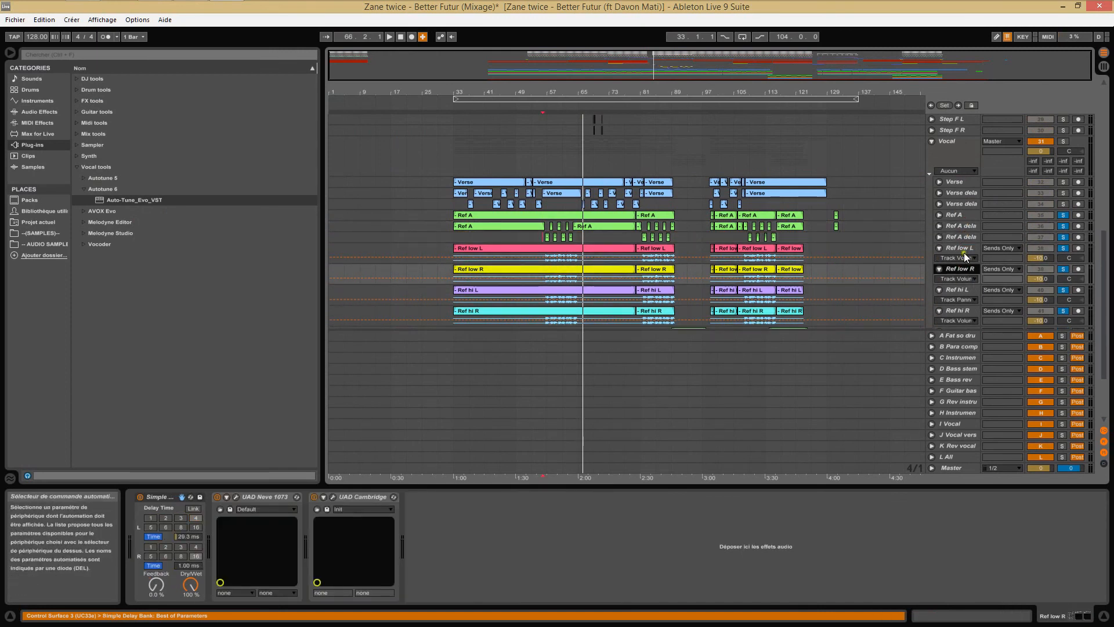
{"action": "left_click", "coordinate": [964, 255]}
{"action": "mouse_move", "coordinate": [964, 262]}
{"action": "left_mouse_down"}
{"action": "mouse_move", "coordinate": [964, 252]}
{"action": "mouse_move", "coordinate": [965, 277]}
{"action": "mouse_move", "coordinate": [965, 253]}
{"action": "left_mouse_up"}
{"action": "left_click", "coordinate": [963, 261]}
{"action": "left_click", "coordinate": [963, 272]}
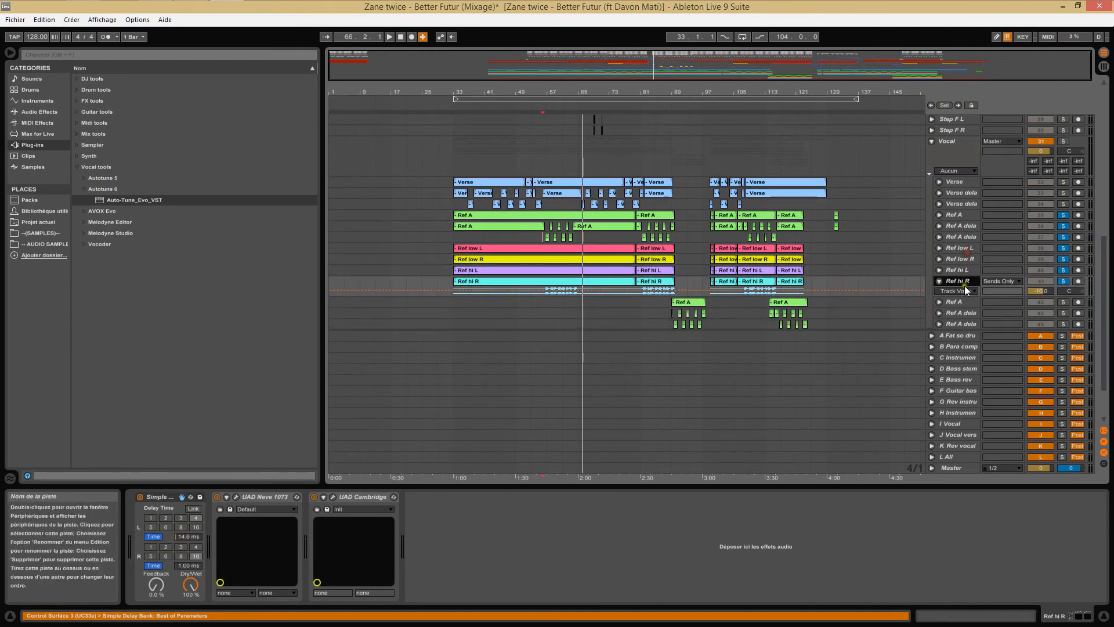
{"action": "left_click_drag", "start_coordinate": [963, 292], "coordinate": [964, 275]}
{"action": "scroll", "coordinate": [794, 255], "scroll_direction": "down", "scroll_amount": 3}
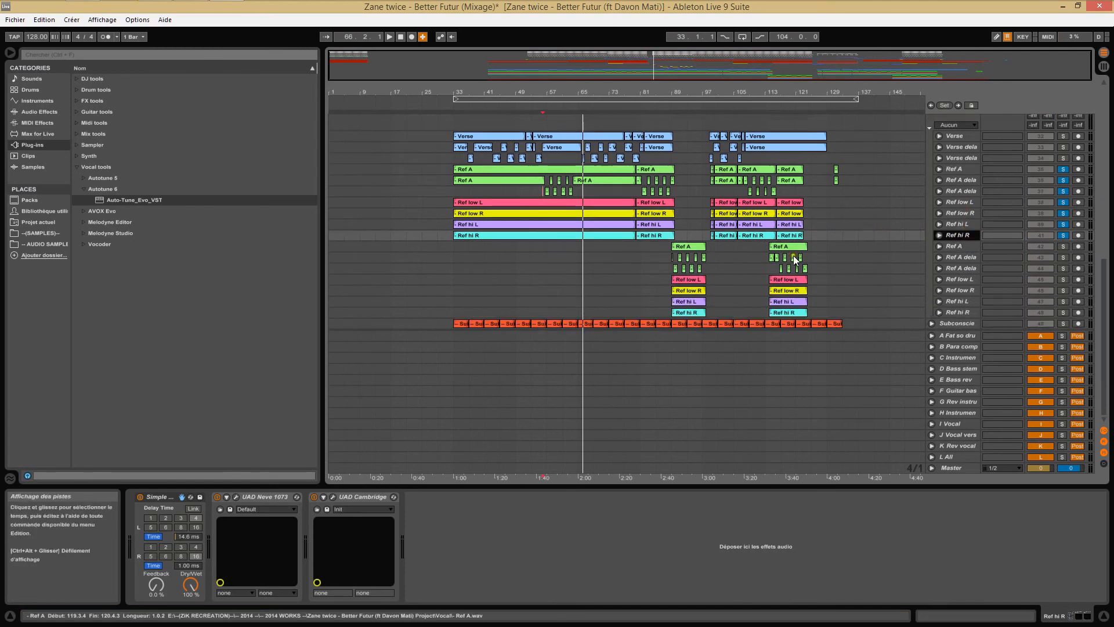
{"action": "scroll", "coordinate": [764, 272], "scroll_direction": "up", "scroll_amount": 15}
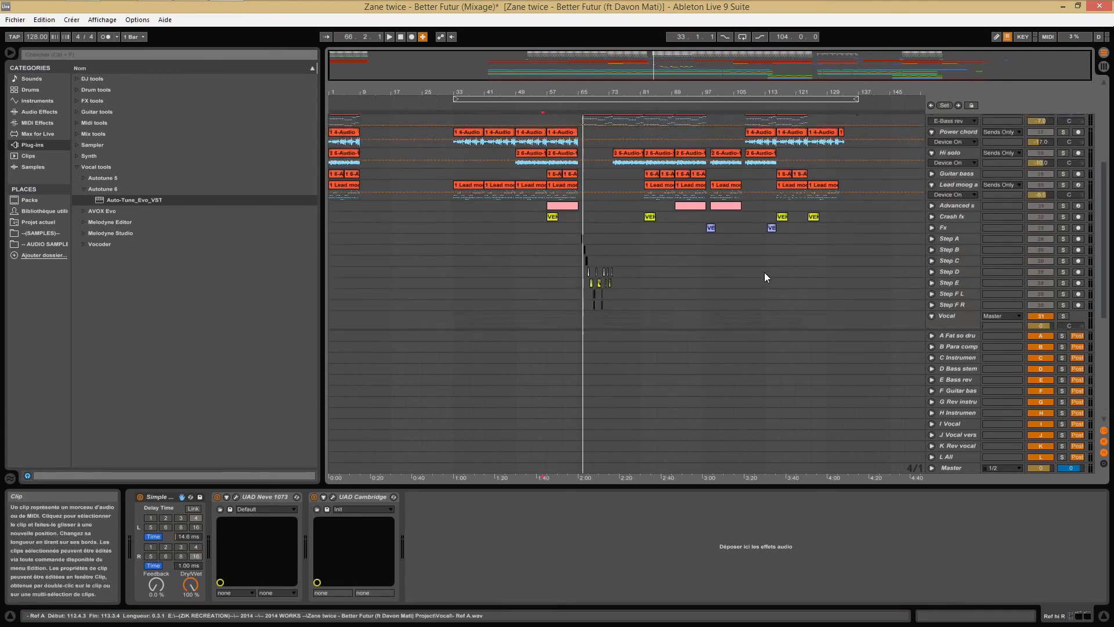
{"action": "scroll", "coordinate": [764, 273], "scroll_direction": "up", "scroll_amount": 6}
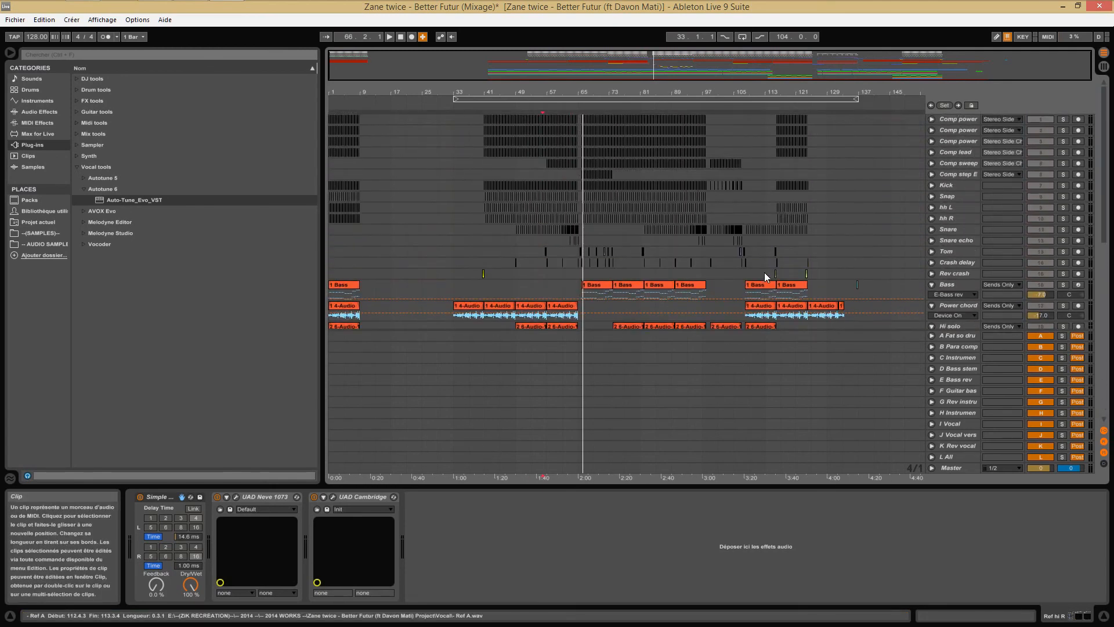
{"action": "scroll", "coordinate": [764, 272], "scroll_direction": "down", "scroll_amount": 15}
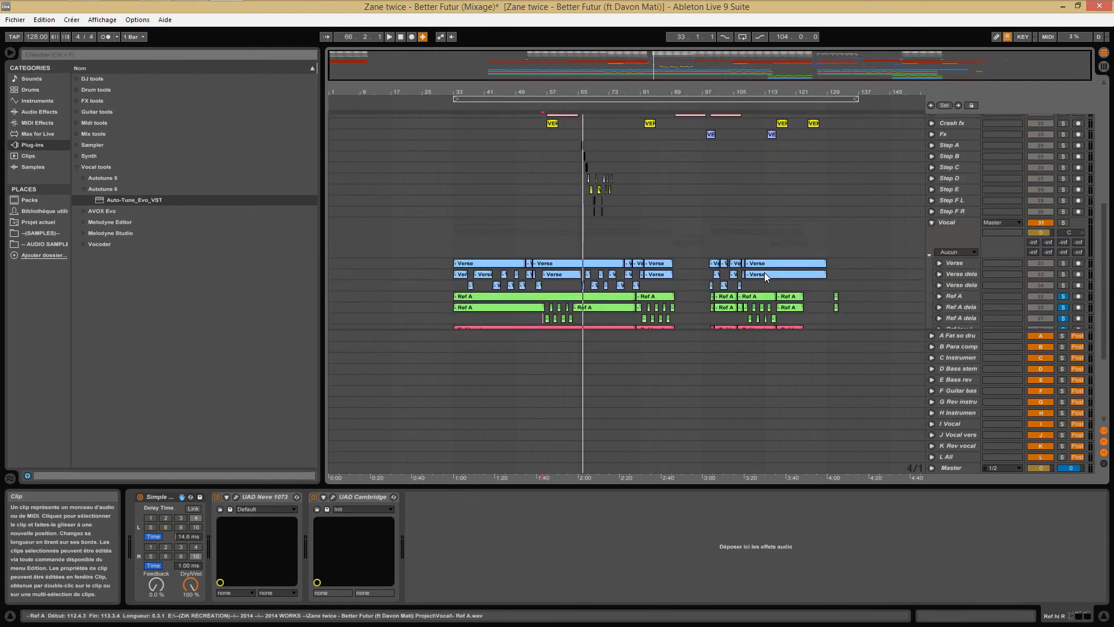